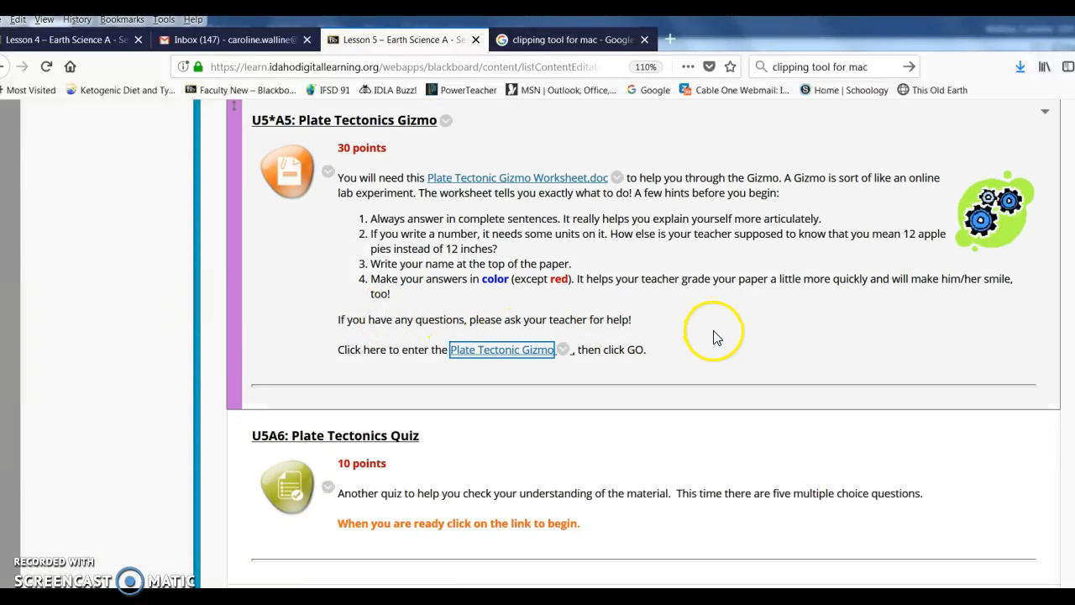
Step: Open the Plate Tectonic Gizmo Worksheet.doc from the U5*A5 assignment in Word and enable editing
left_click(500, 177)
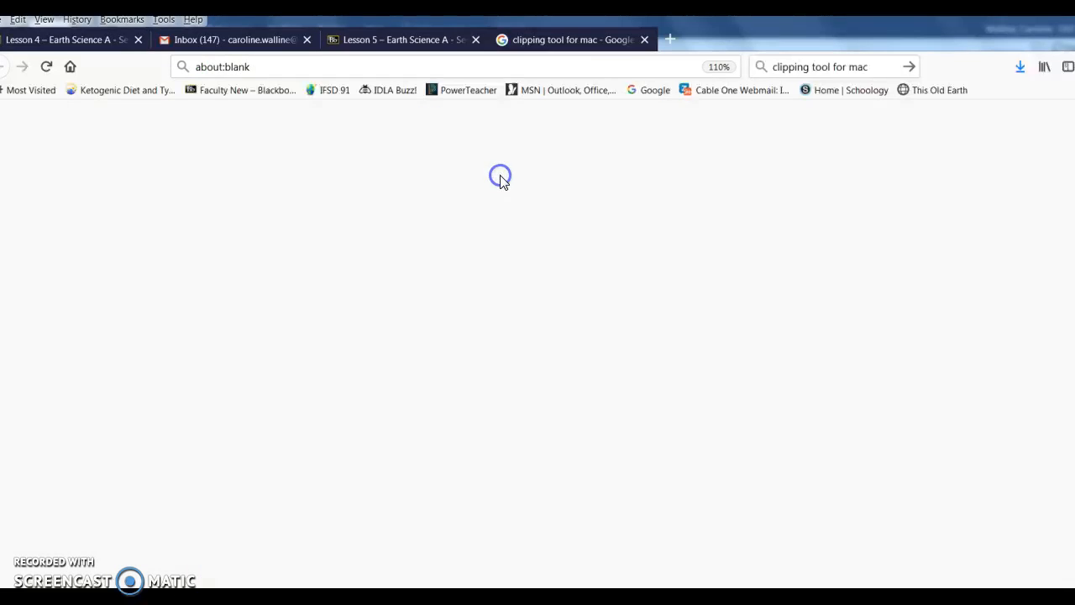
left_click(208, 529)
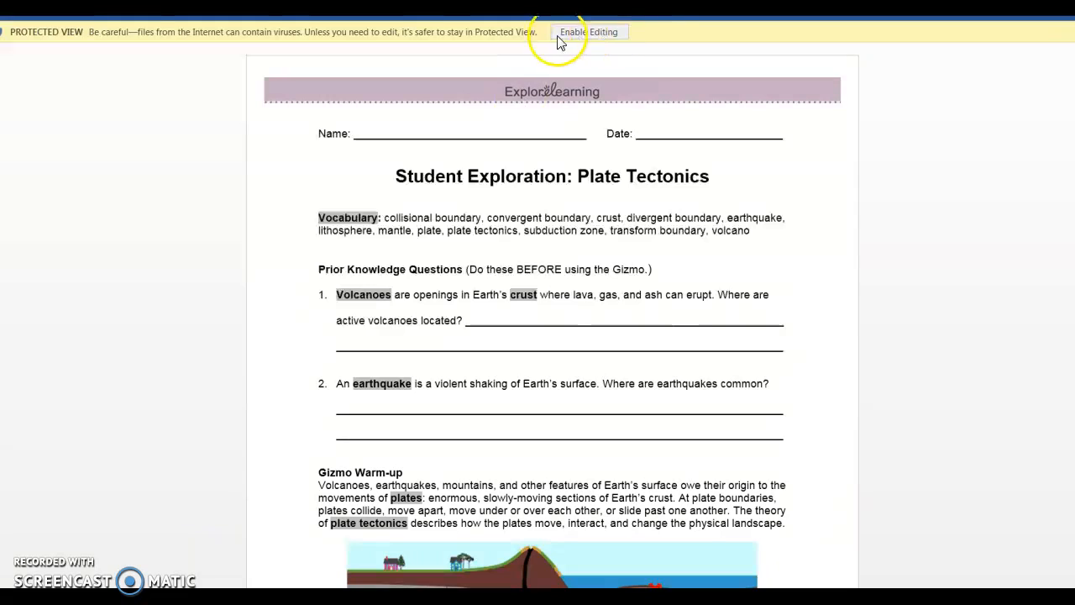
left_click(564, 34)
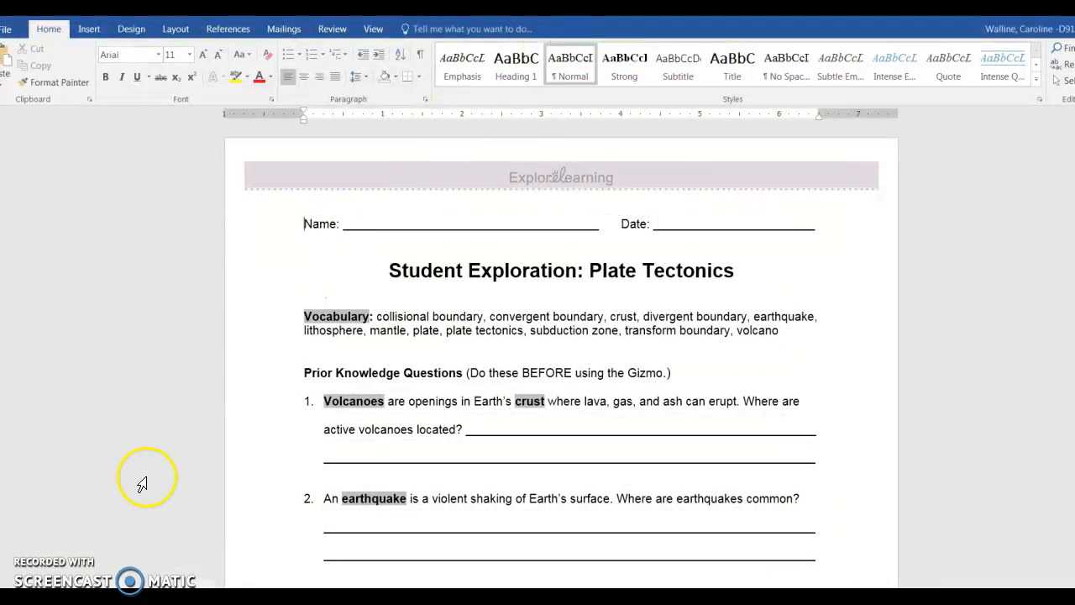
Step: Return to the assignment page in the browser and launch the Plate Tectonic Gizmo
left_click(123, 597)
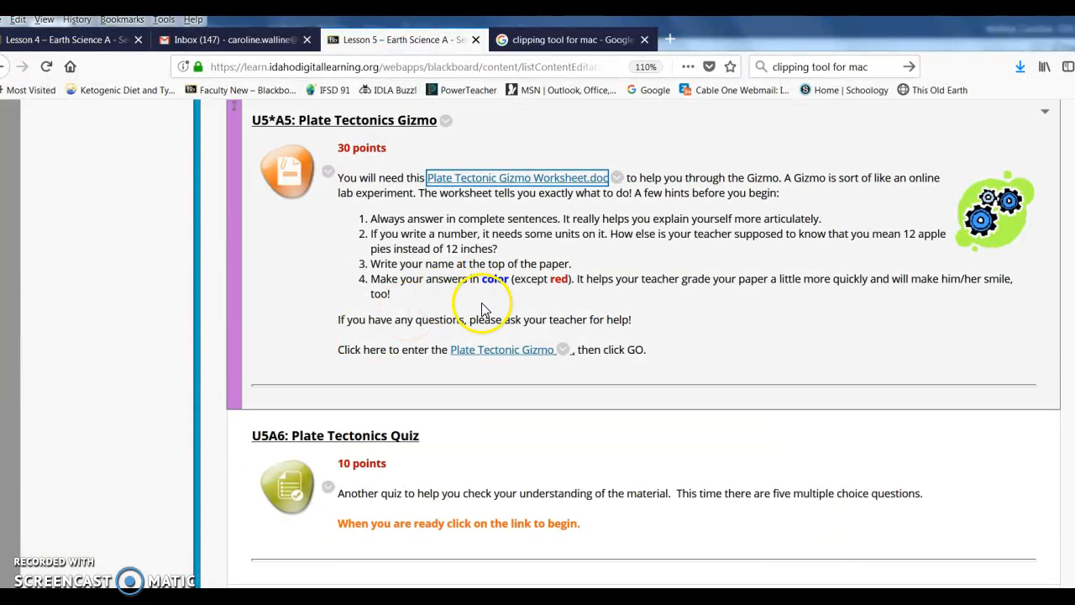
left_click(503, 351)
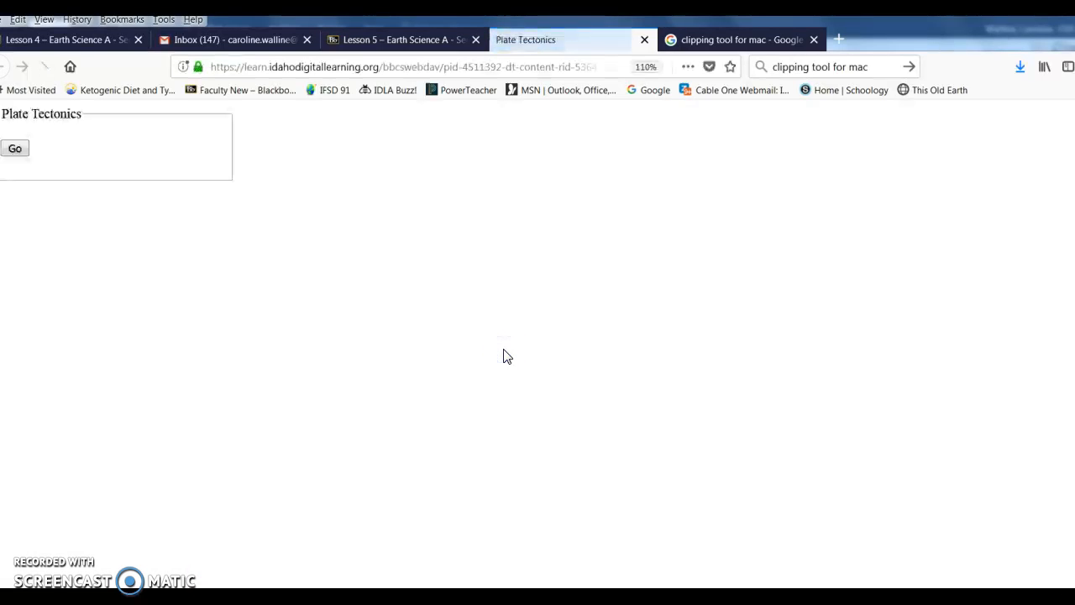
left_click(14, 148)
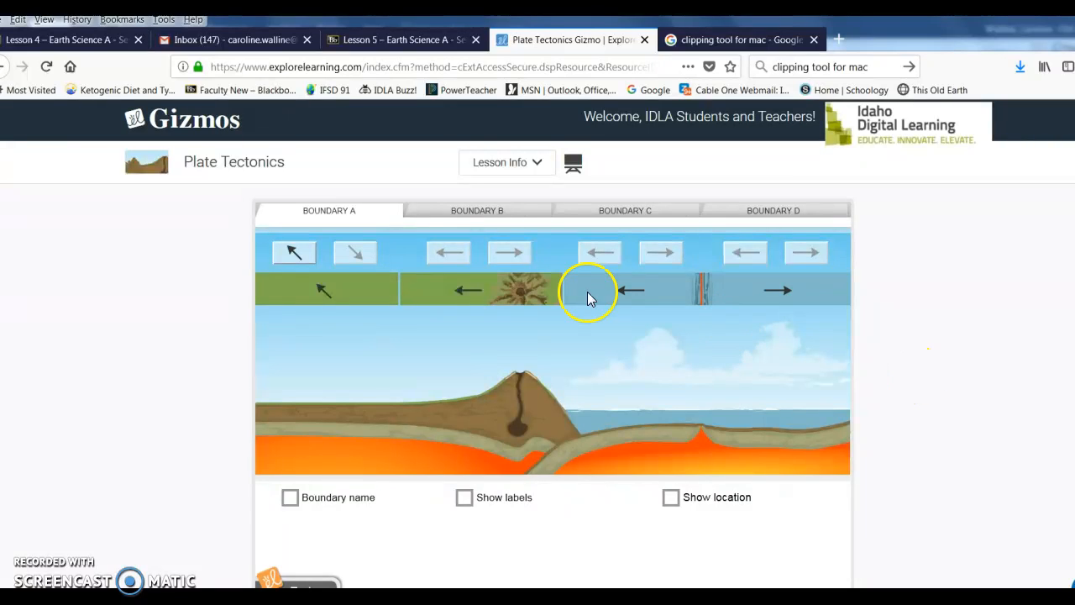
Step: Turn on the boundary name display, view Boundary B, C and D in turn, and return to Boundary A
left_click(289, 499)
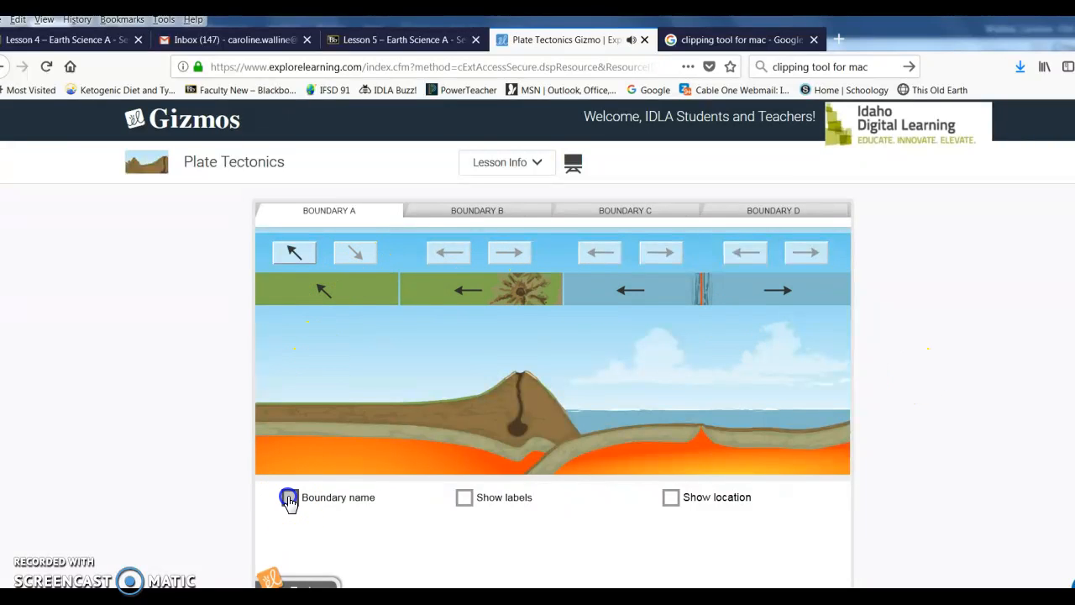
left_click(478, 210)
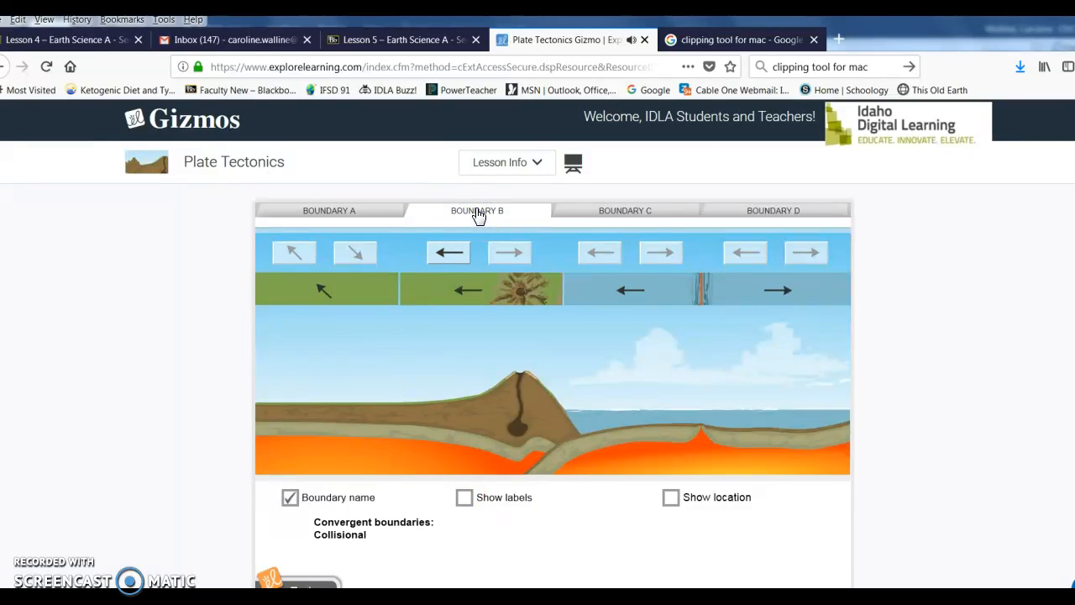
left_click(587, 215)
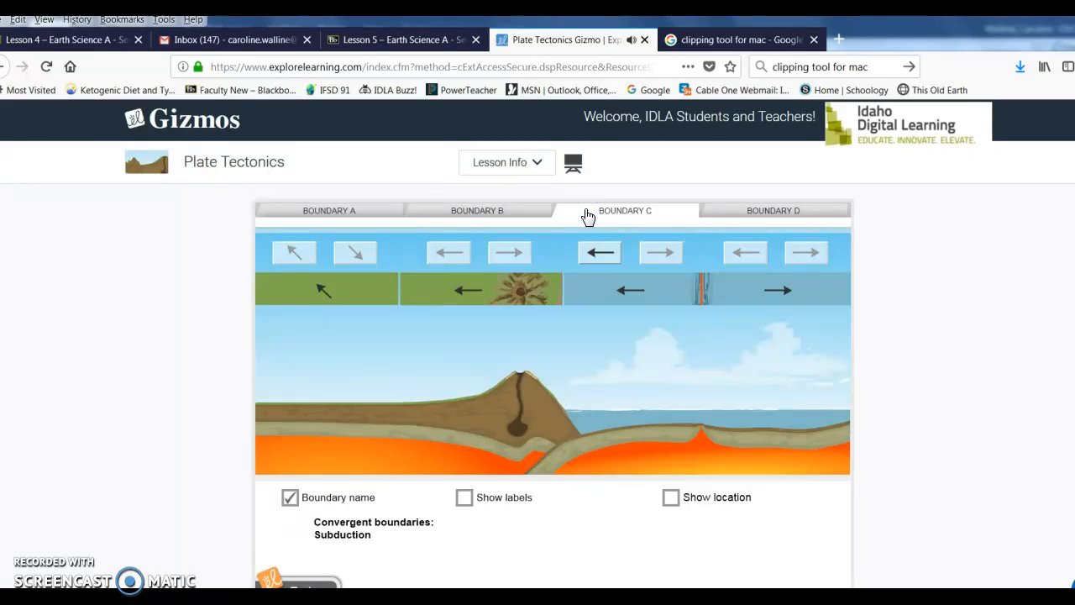
left_click(723, 217)
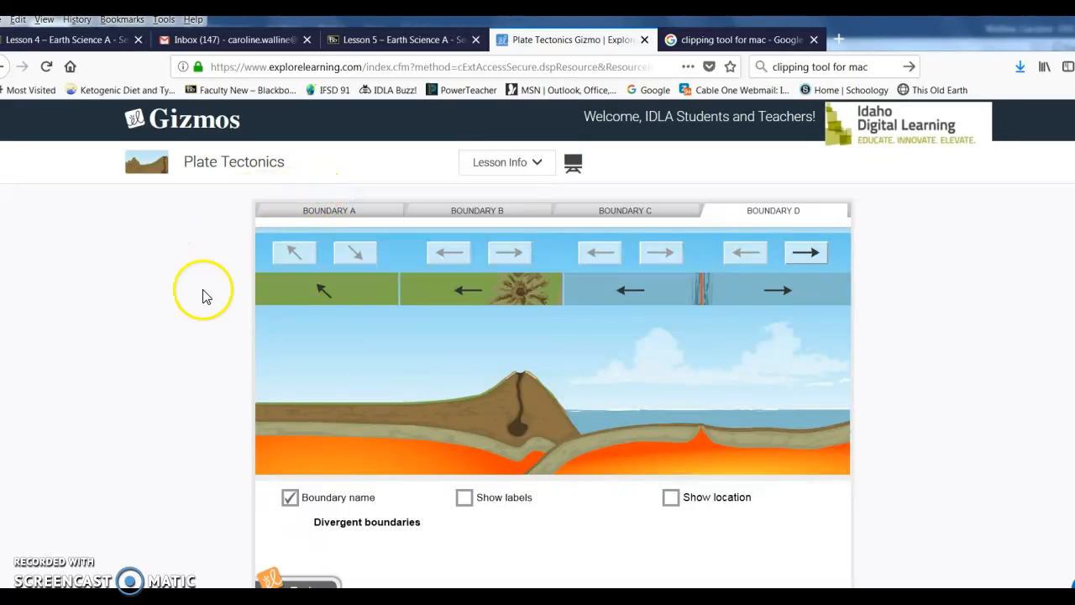
left_click(311, 212)
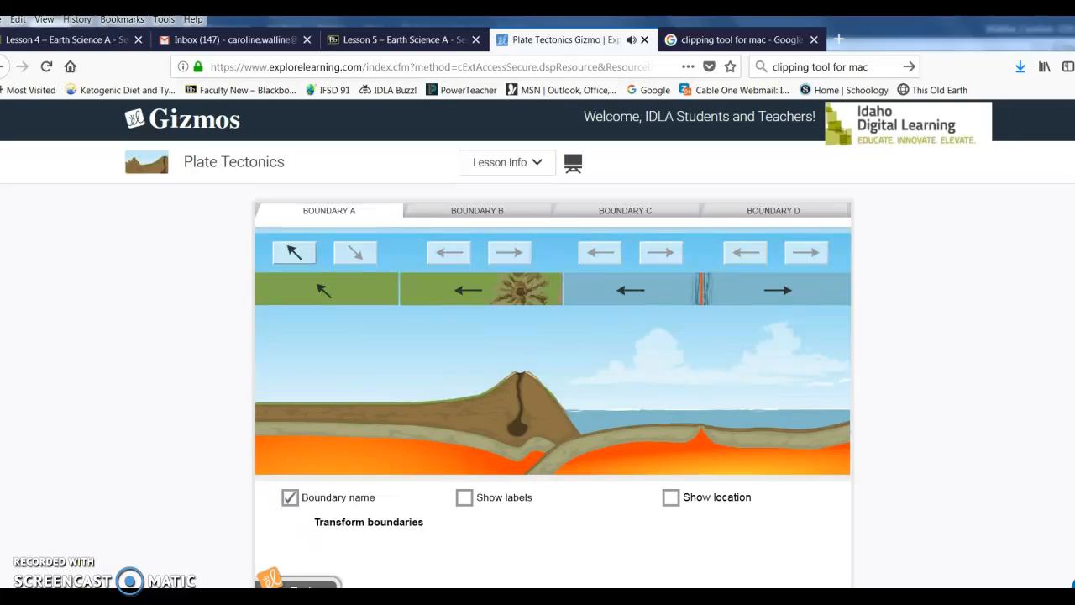
Step: Switch to the PlateTectonicGizmoStudent-3 worksheet in Word and read the Activity A: Sliding plates instructions
left_click(117, 597)
left_click(212, 564)
scroll(466, 388, "down", 8)
scroll(464, 386, "down", 10)
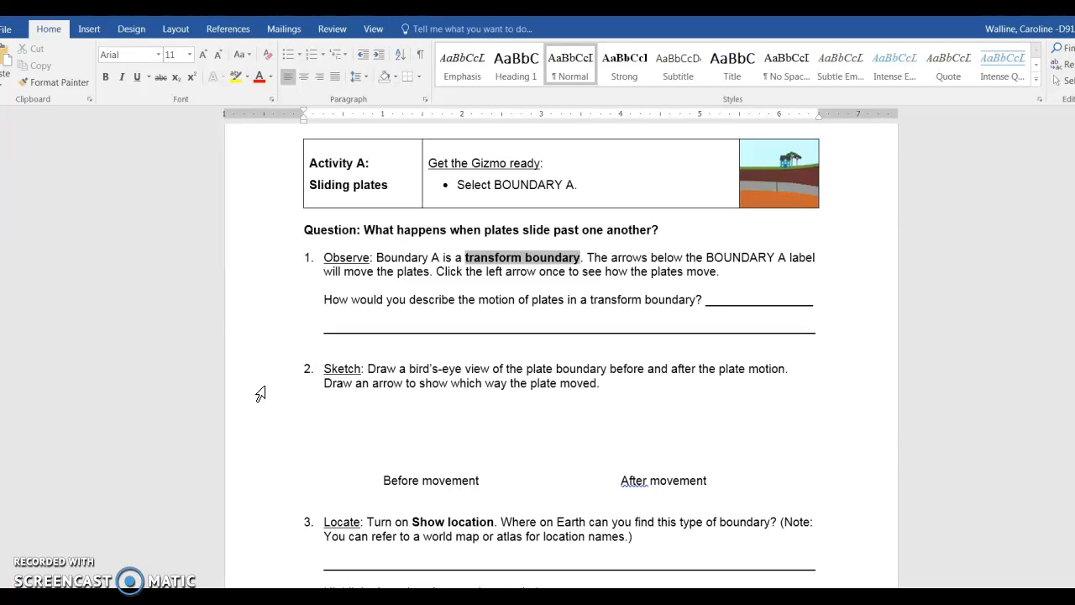
left_click(230, 487)
Step: Switch back to the Gizmo and move the Boundary A plate up-left, return it, and shift it up-left again
left_click(107, 596)
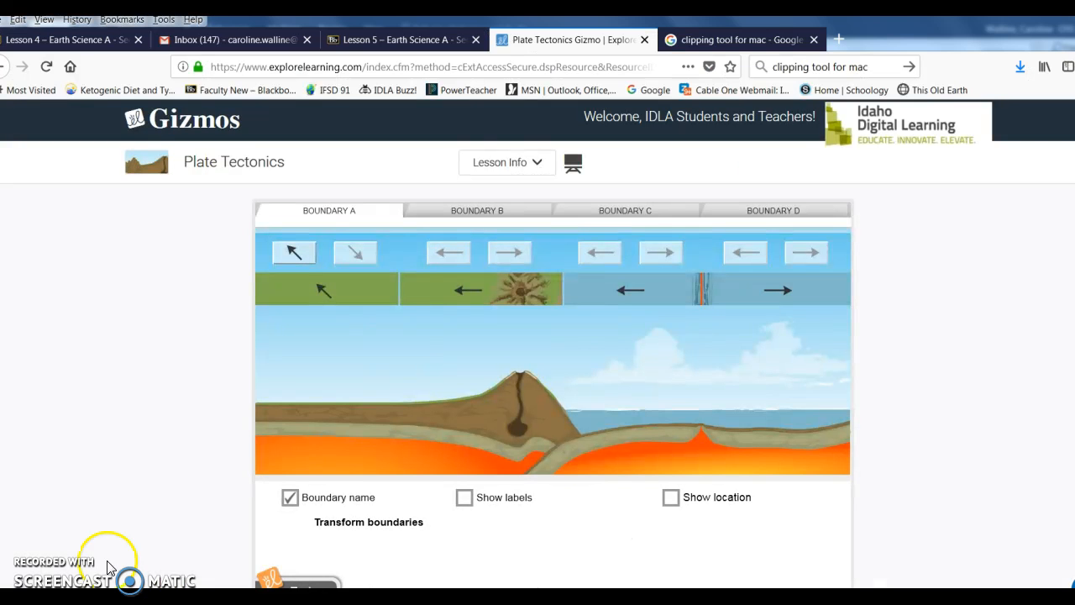
left_click(295, 255)
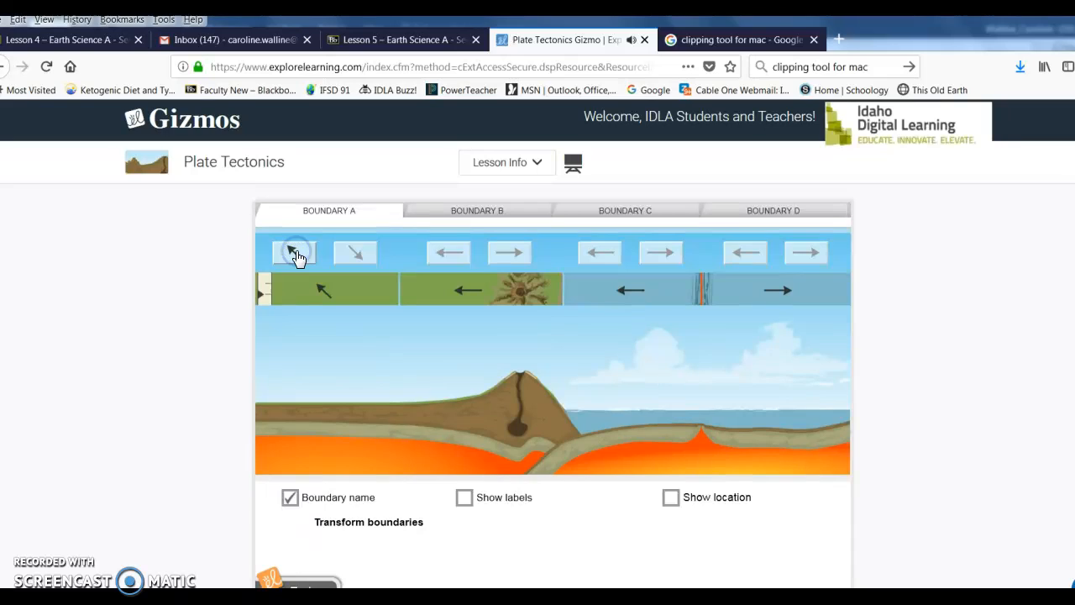
left_click(296, 253)
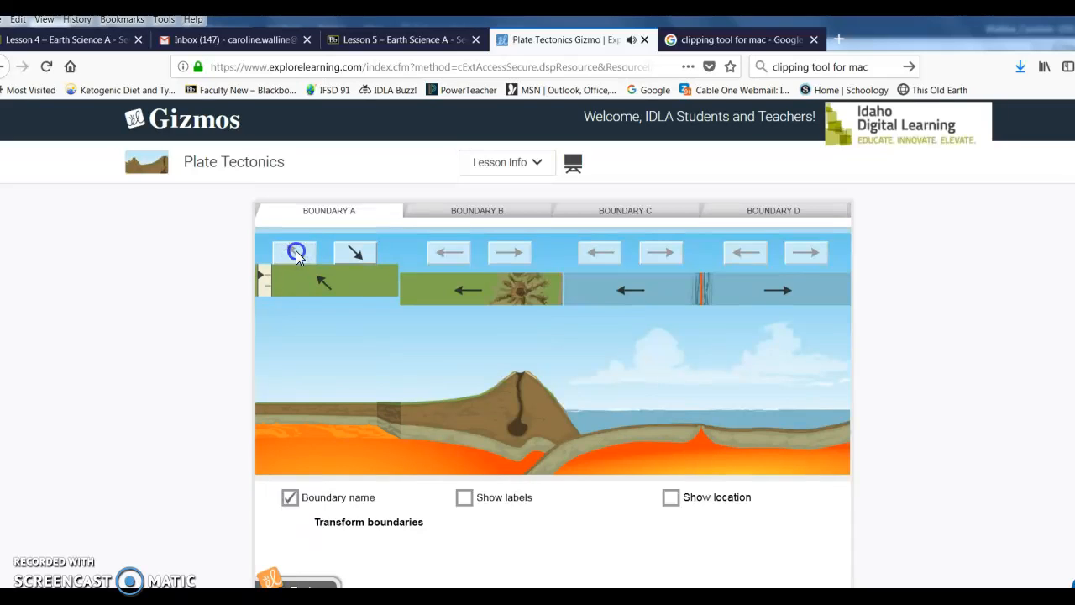
left_click(356, 253)
left_click(355, 253)
left_click(293, 252)
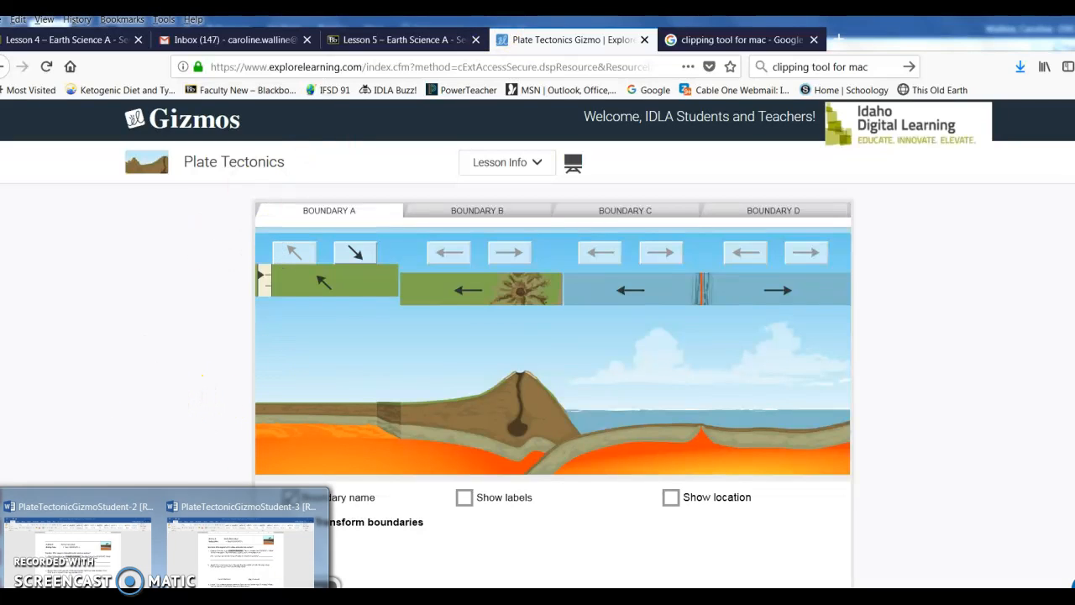
Step: Check the worksheet's sketch question, then take a Gizmo screenshot of the shifted Boundary A plate and copy the image
left_click(240, 561)
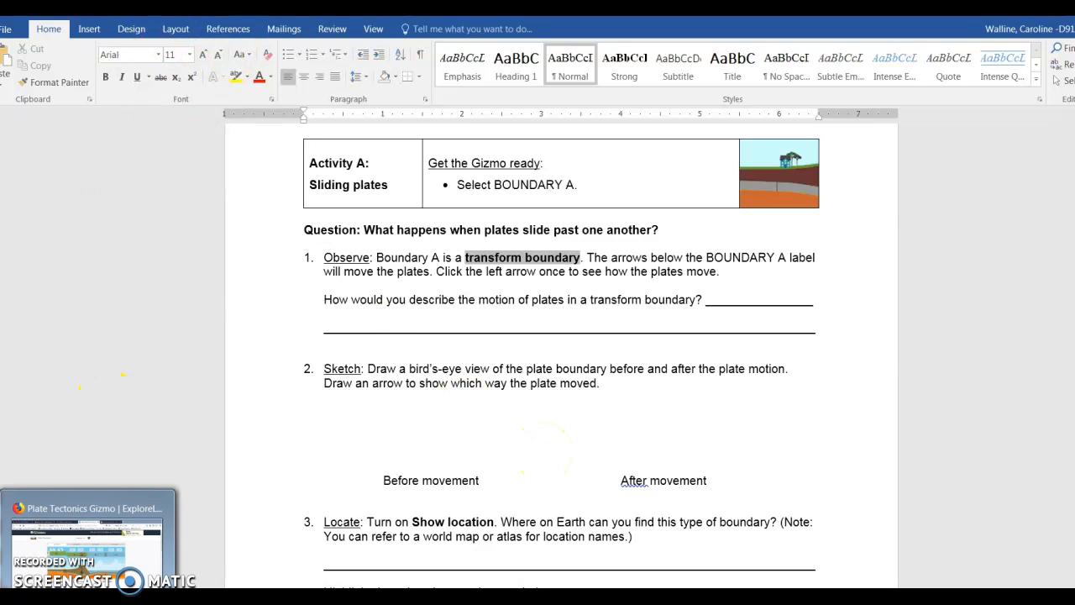
left_click(88, 598)
scroll(159, 387, "down", 1)
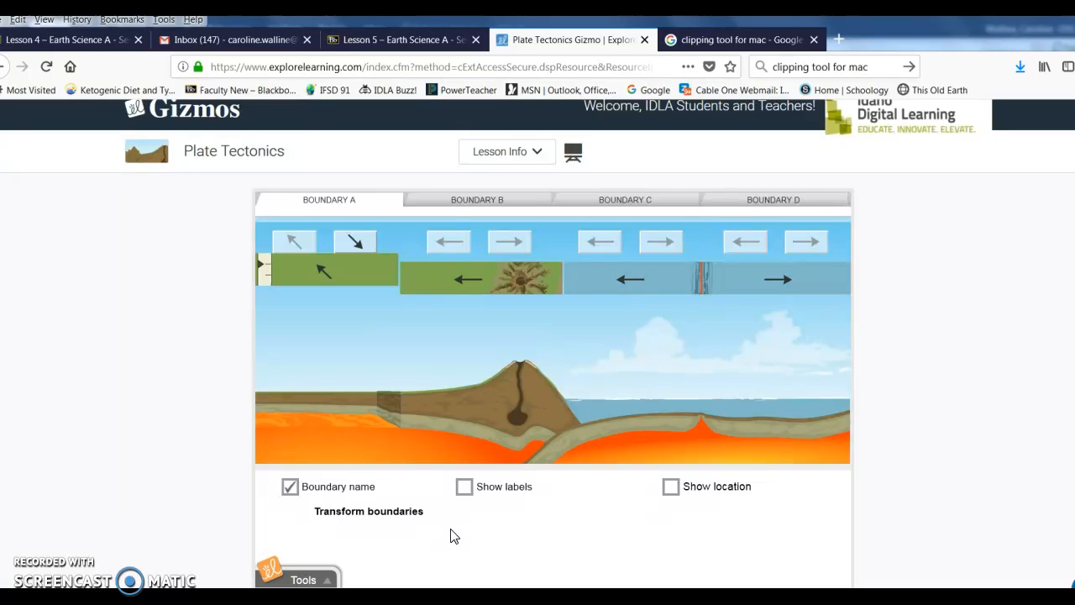
left_click(303, 579)
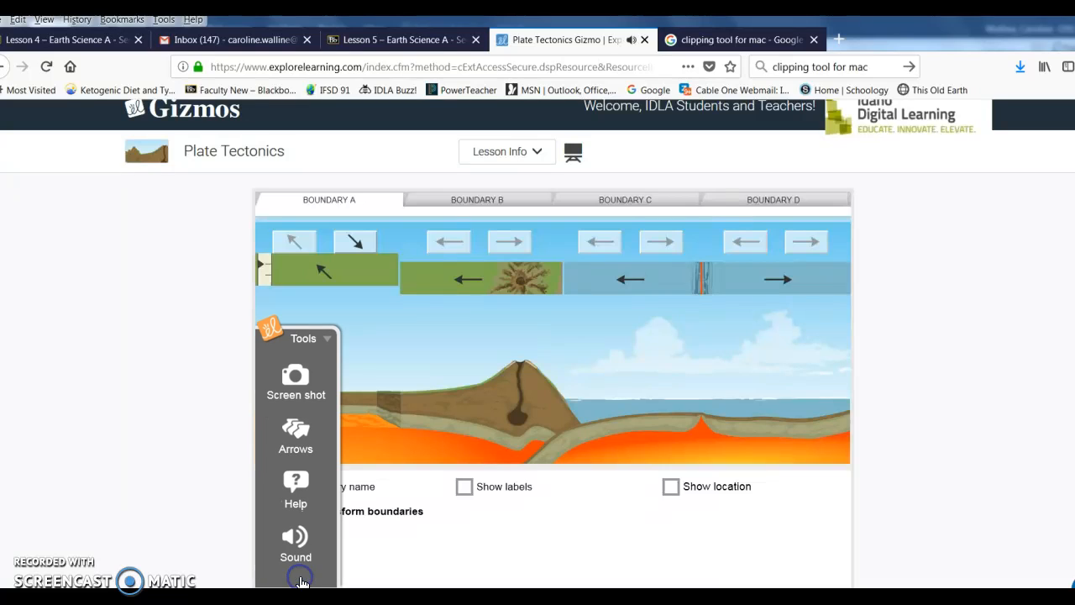
left_click(297, 379)
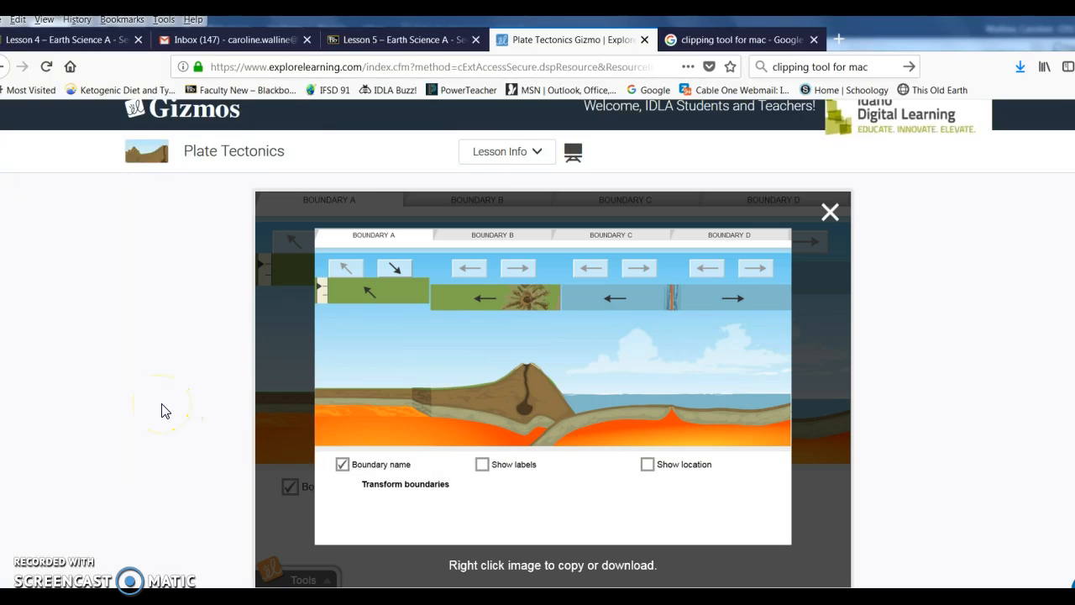
left_click(173, 496)
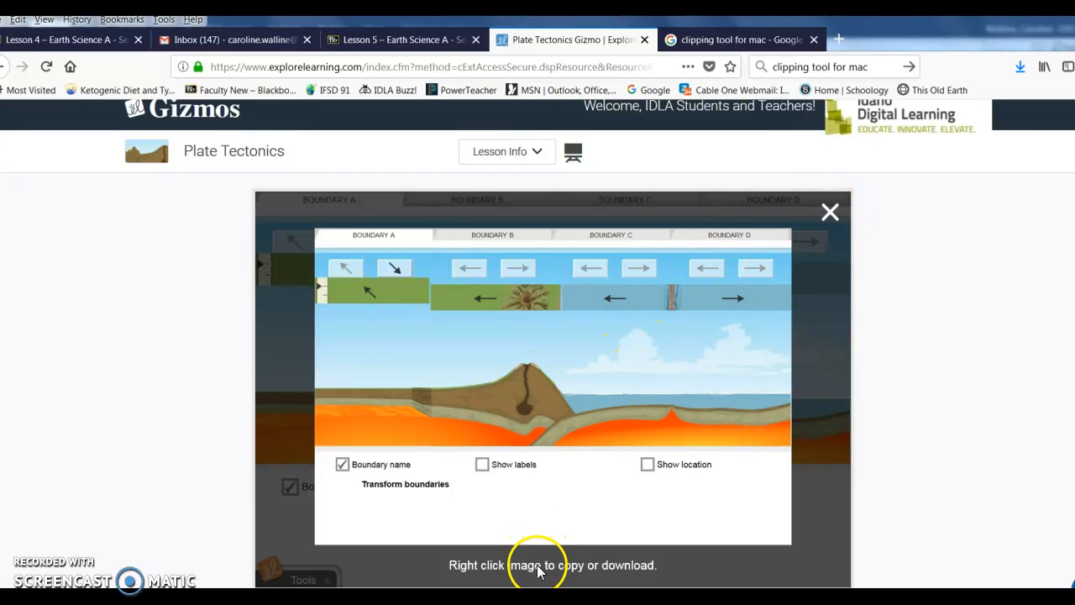
right_click(584, 490)
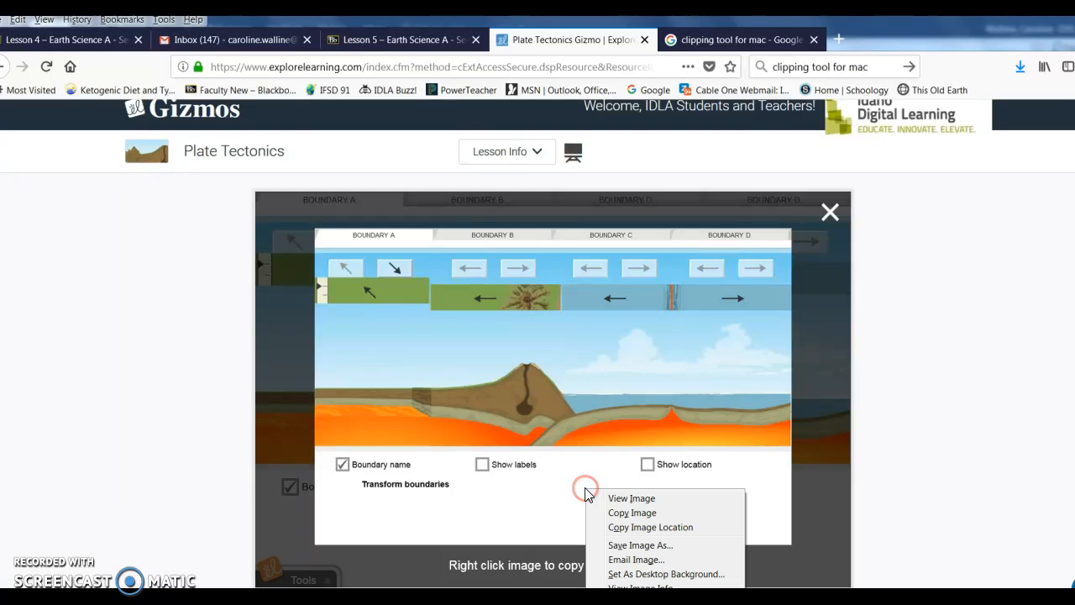
left_click(612, 514)
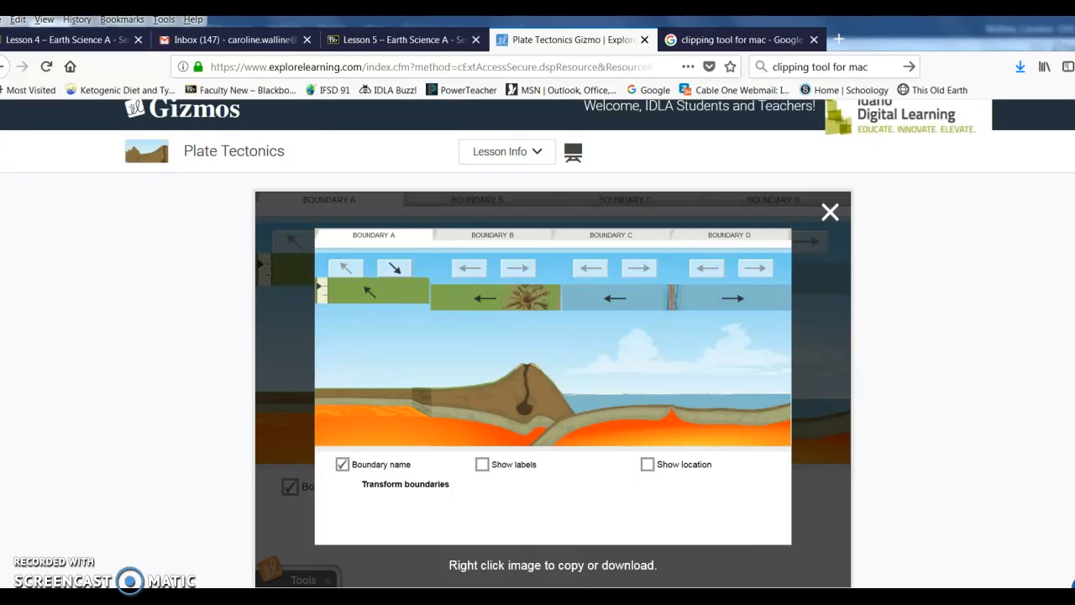
Step: Paste the copied screenshot into the worksheet's question 2, indented with tabs to sit above "After movement"
mouse_move(162, 595)
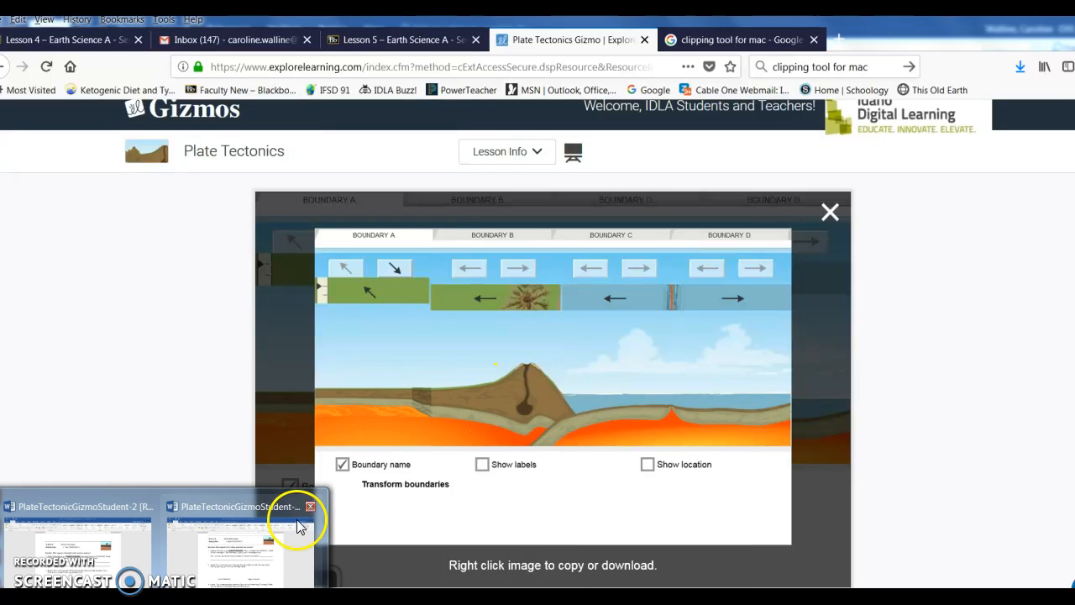
left_click(237, 571)
left_click(631, 438)
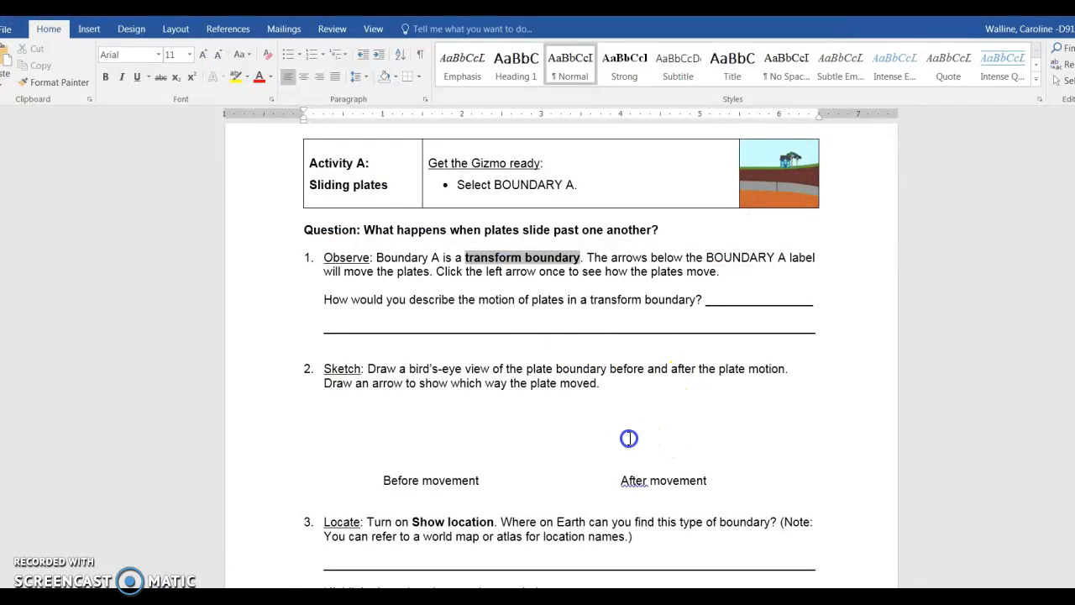
key("ctrl+v")
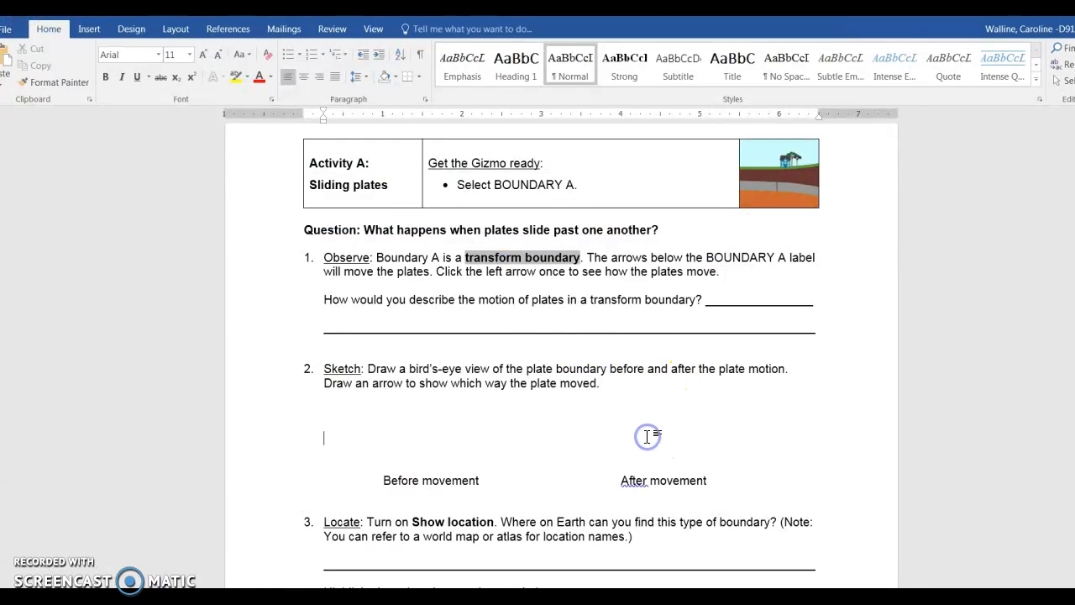
key("Tab")
key("Tab")
key("Tab")
key("Tab")
key("Tab")
key("Tab")
key("Tab")
key("Tab")
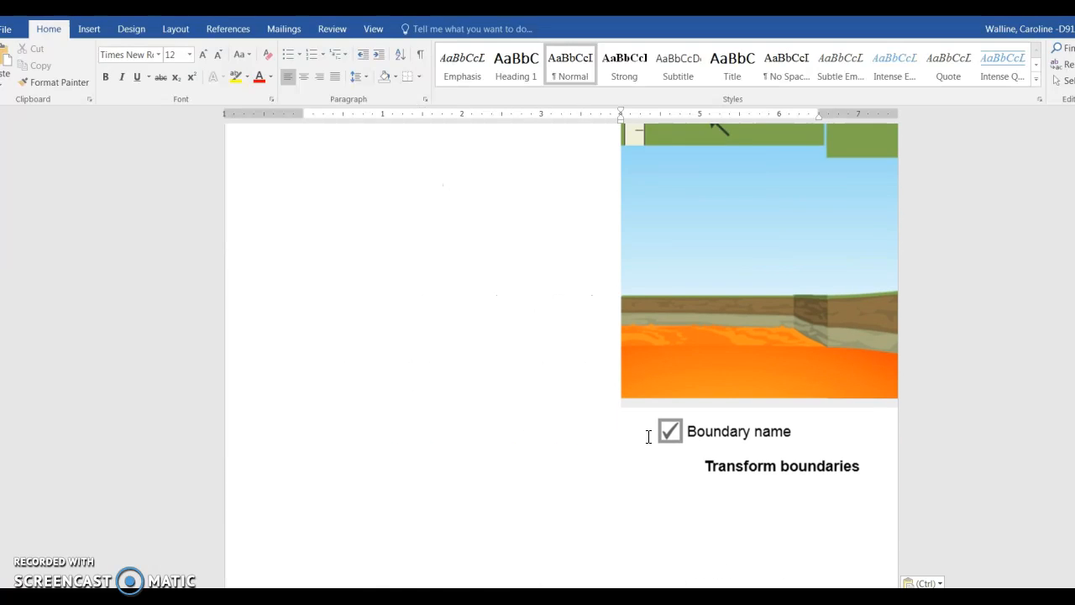
Step: Shrink the pasted Boundary A screenshot proportionally until it fits on the page above "After movement"
left_click(727, 326)
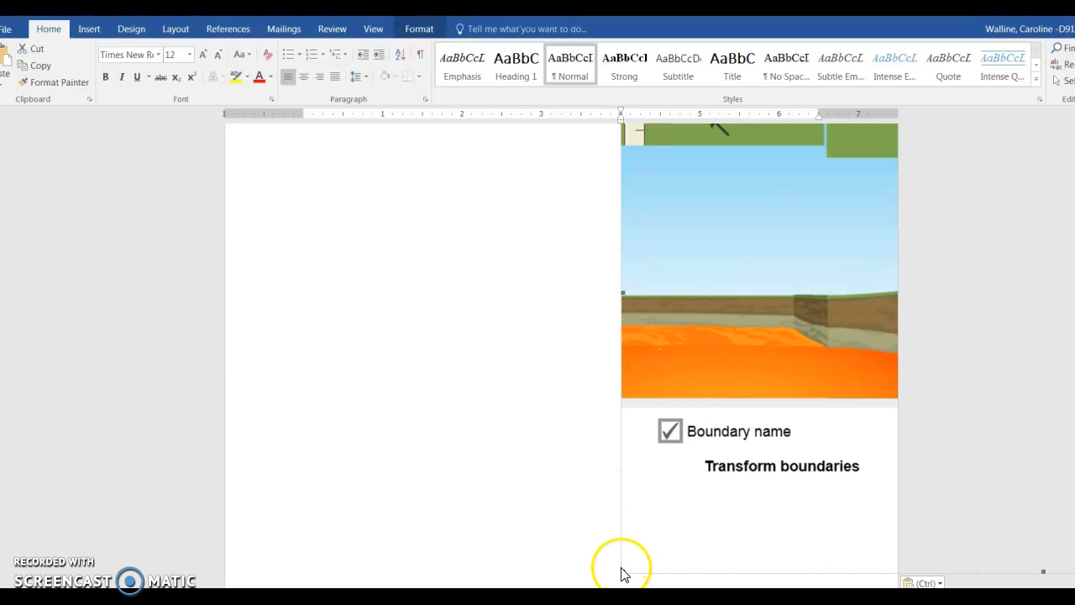
left_click_drag(623, 571, 781, 142)
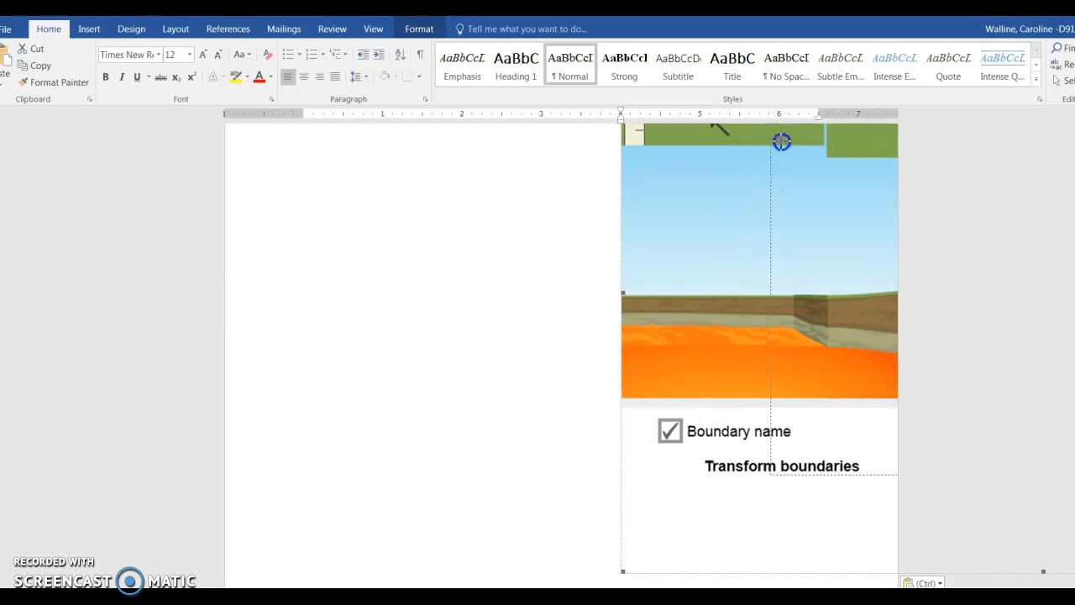
scroll(898, 201, "down", 3)
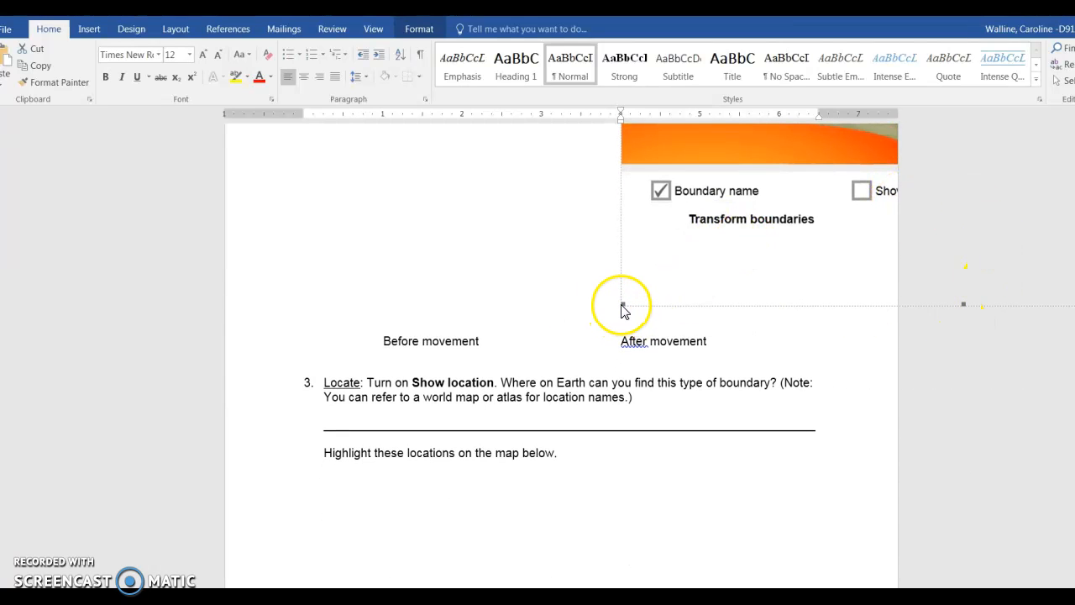
left_click_drag(624, 299, 770, 161)
scroll(717, 351, "up", 2)
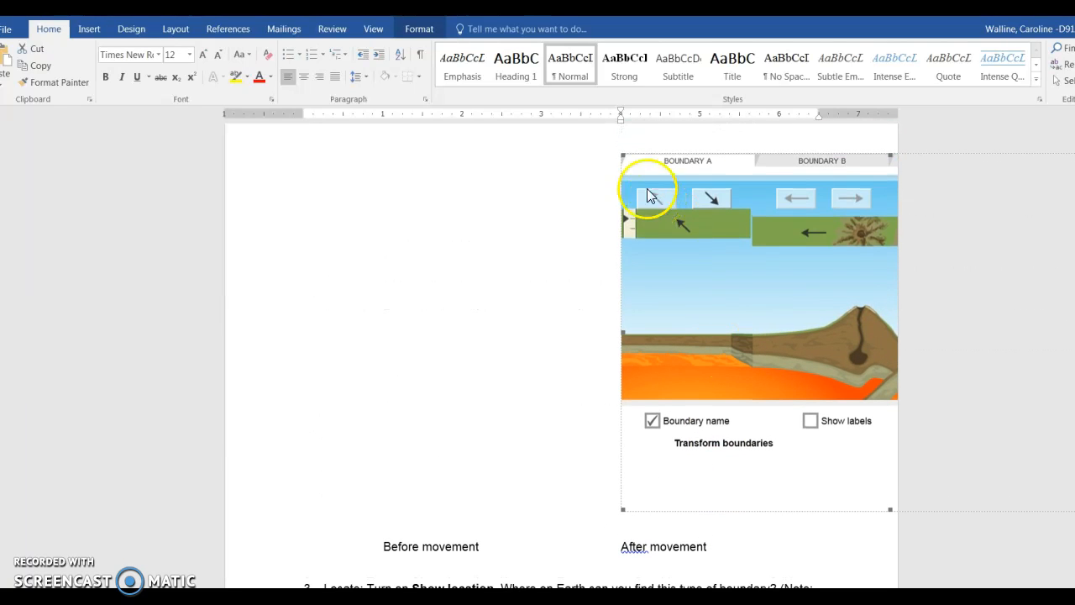
left_click_drag(619, 155, 845, 353)
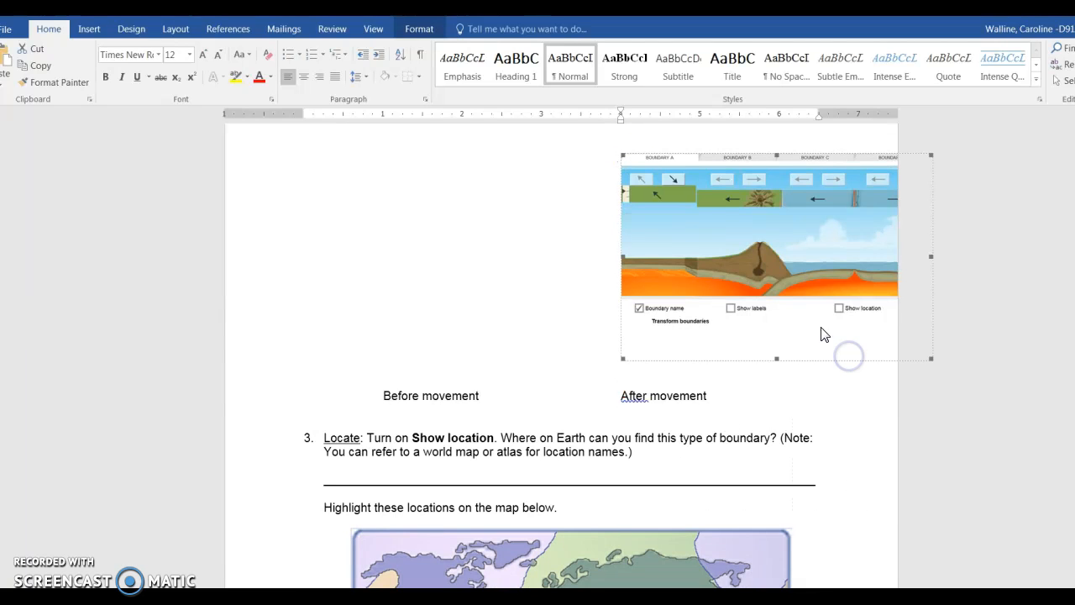
left_click_drag(622, 156, 679, 202)
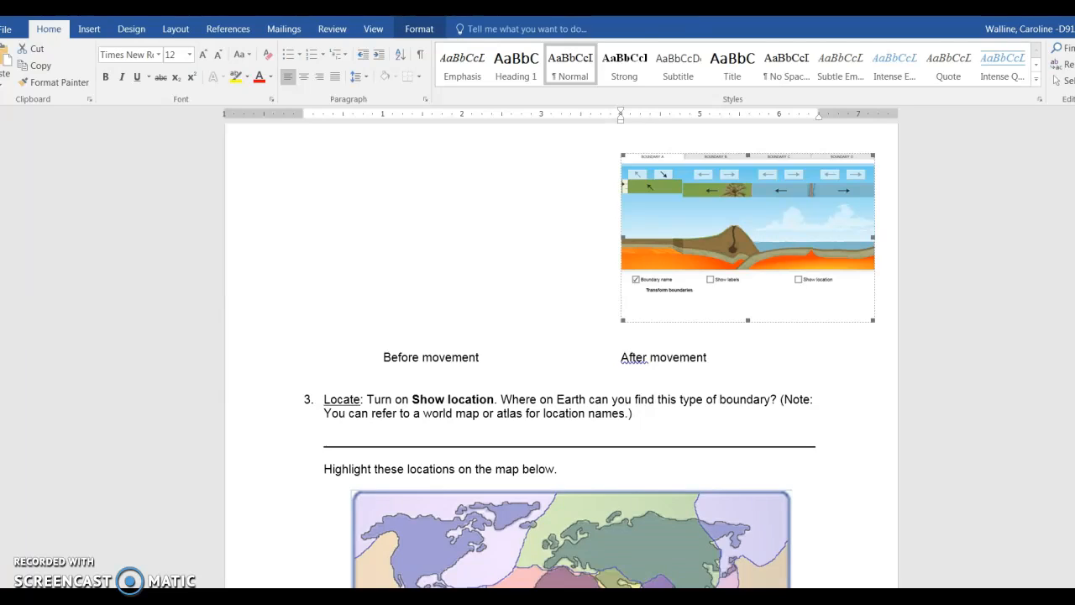
Step: Switch back to the Plate Tectonics Gizmo in the browser and close the screenshot preview
key("alt+Tab")
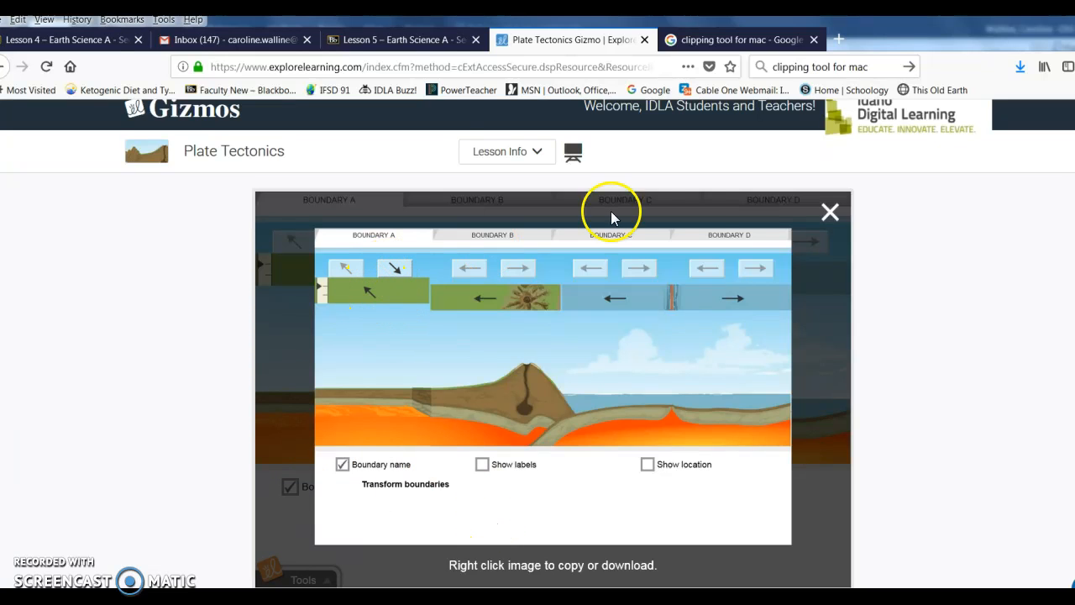
left_click(830, 212)
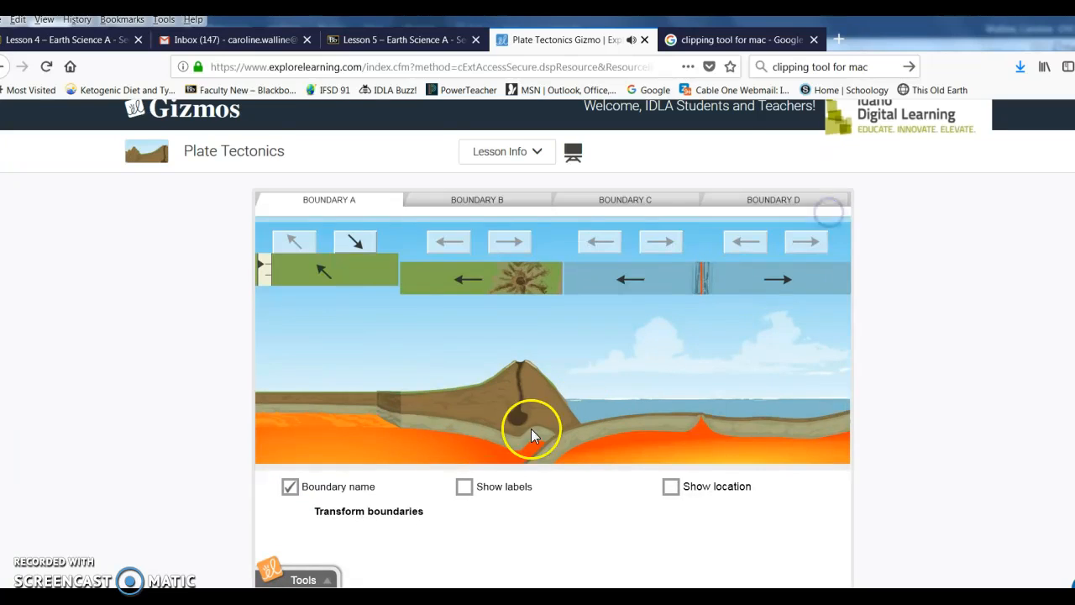
Step: Move the Boundary A plate back to its starting position, snip the bird's-eye strip of the two green plates with Snipping Tool, and copy it
left_click(355, 242)
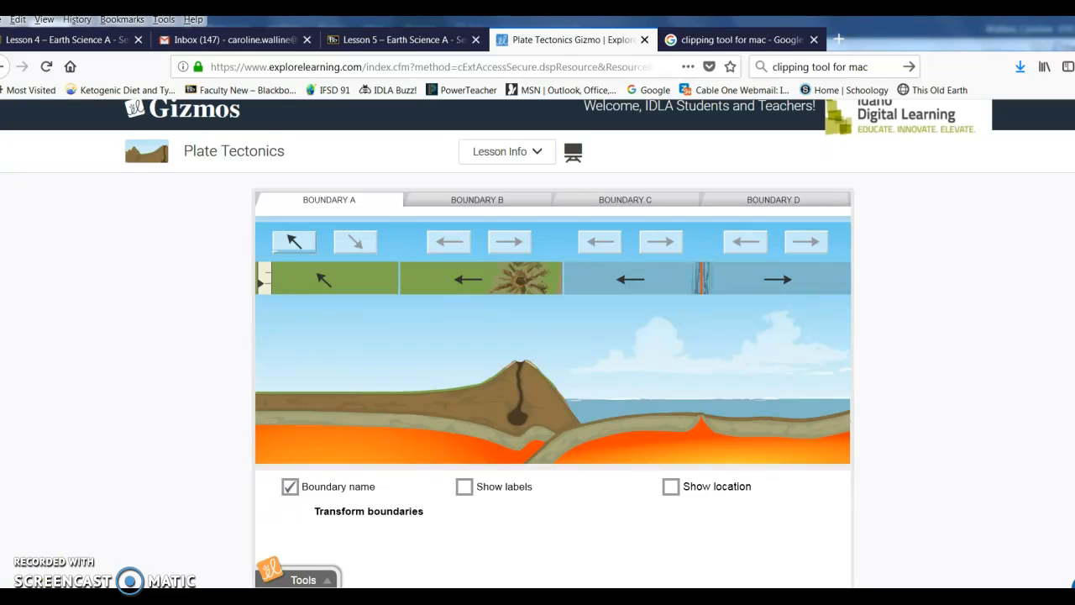
key("super")
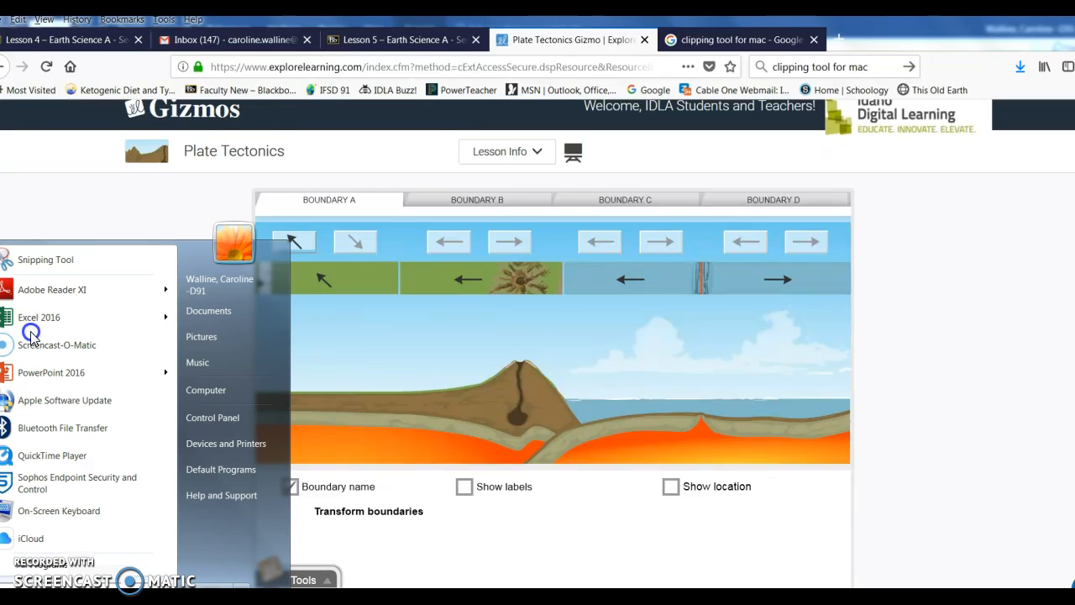
left_click(27, 263)
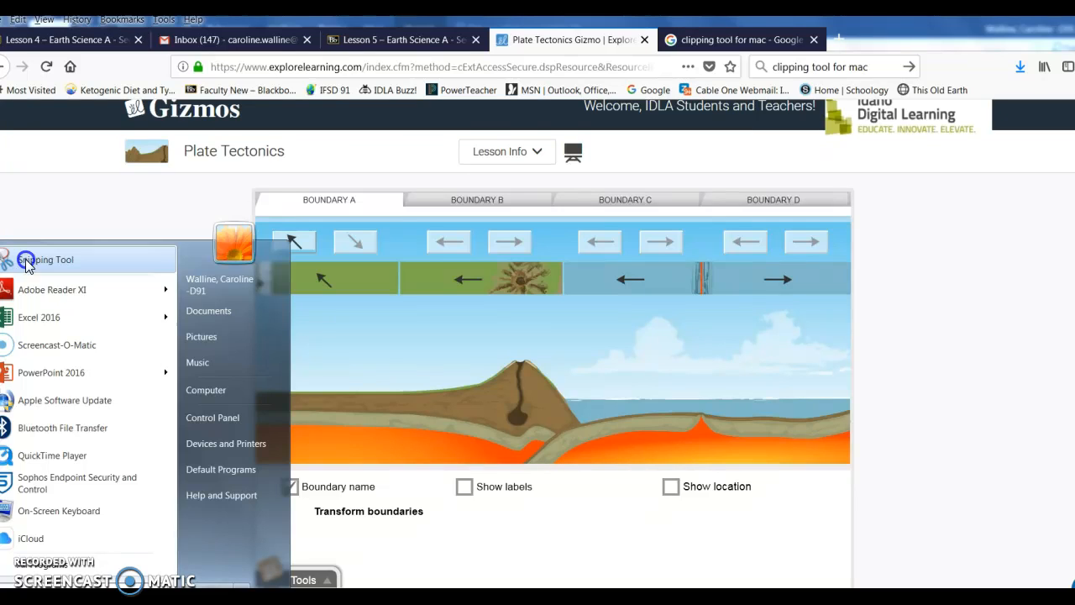
left_click(26, 263)
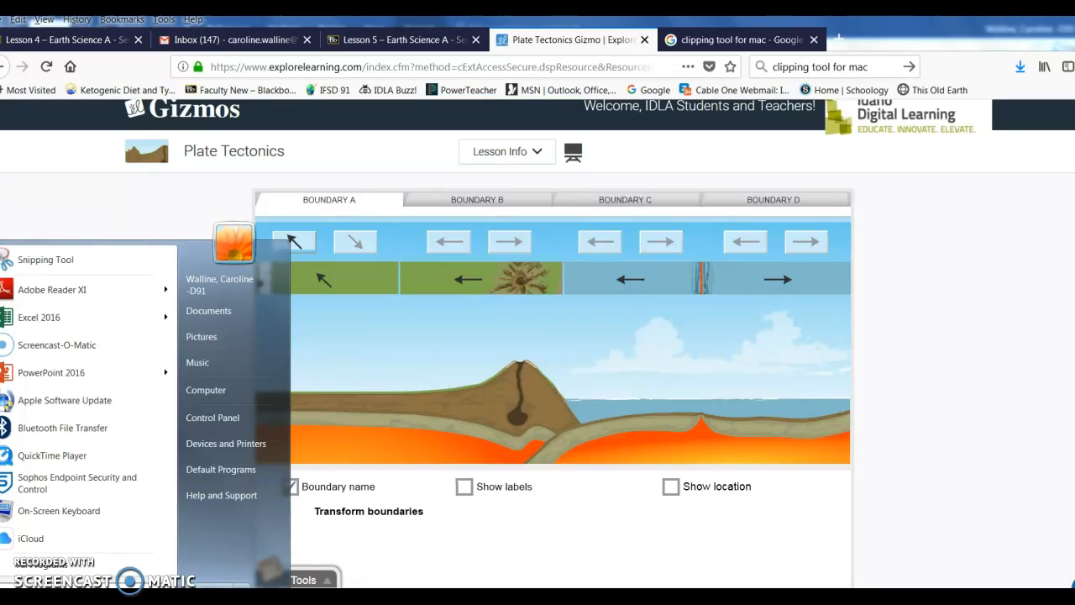
left_click(34, 265)
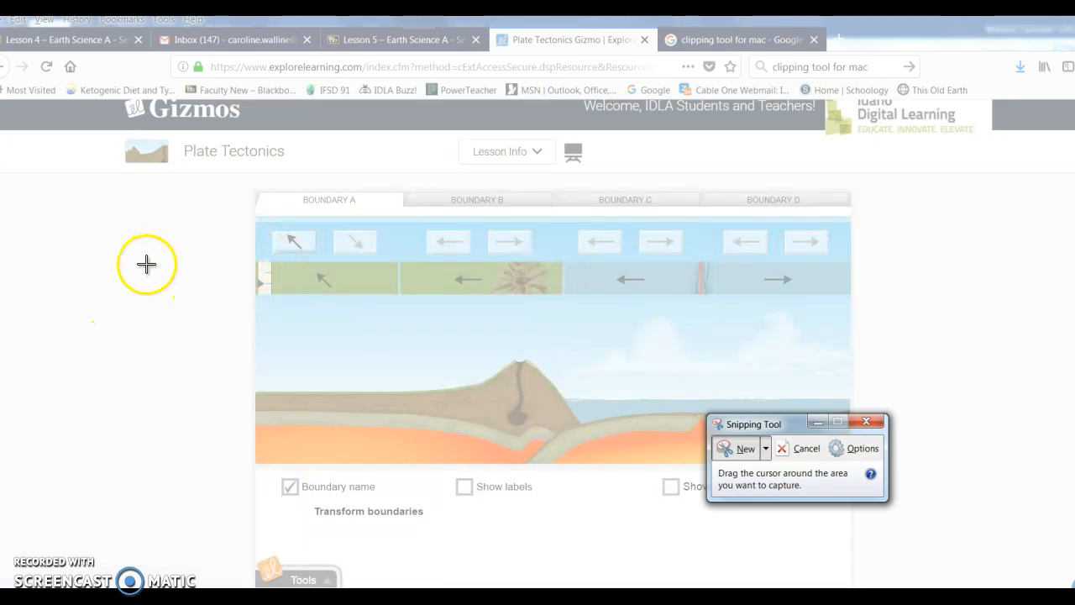
left_click_drag(271, 255, 564, 297)
left_click(232, 154)
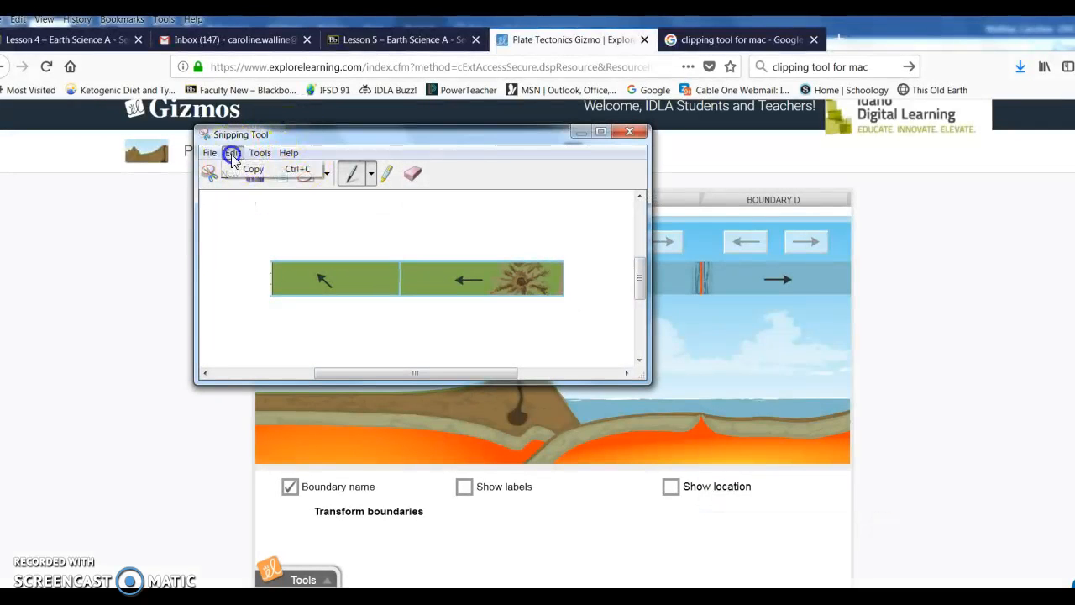
left_click(252, 169)
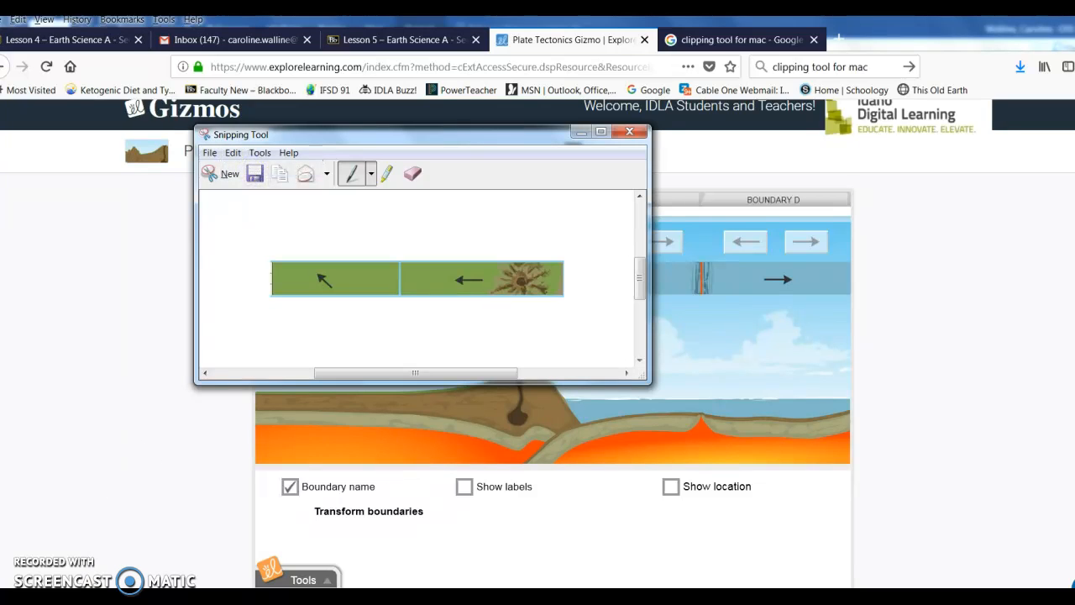
Step: In the Word worksheet, delete the screenshot above "After movement" and paste the copied plate strip in question 2 above "Before movement"
left_click(234, 561)
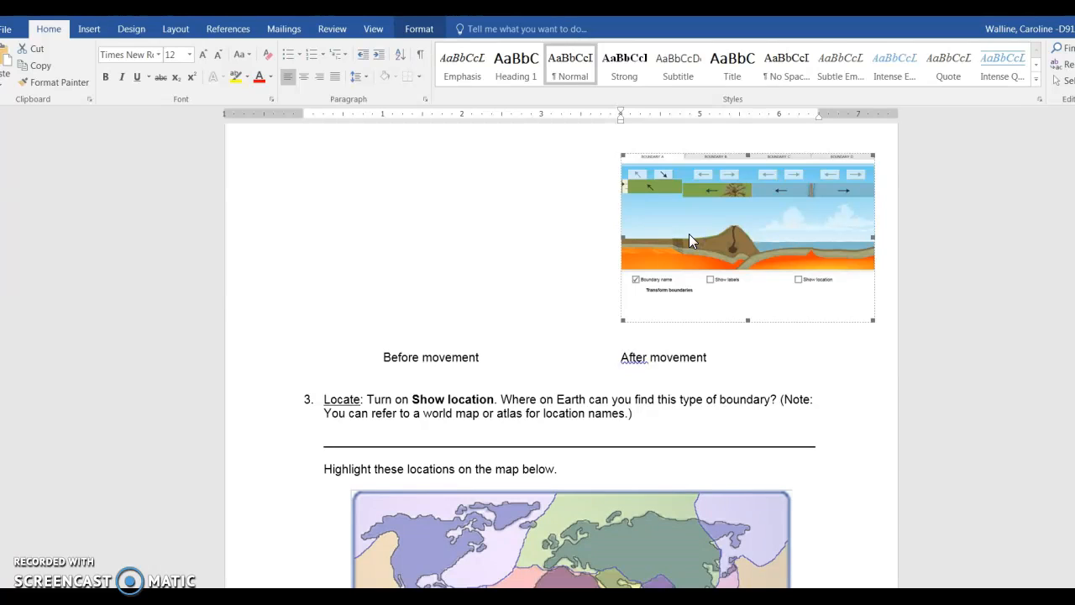
key("Delete")
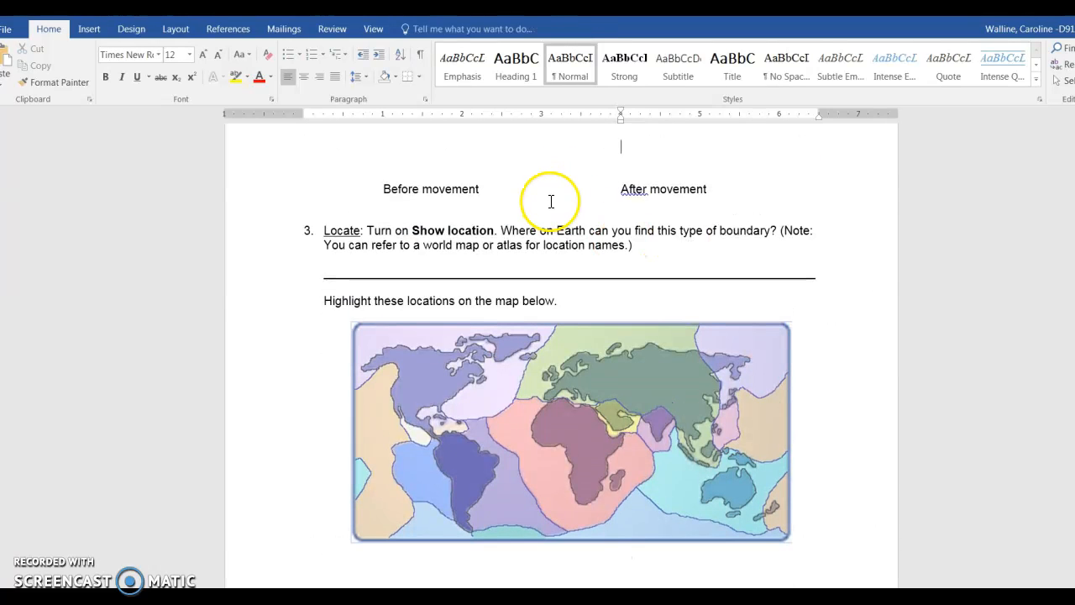
scroll(550, 202, "up", 5)
left_click(332, 383)
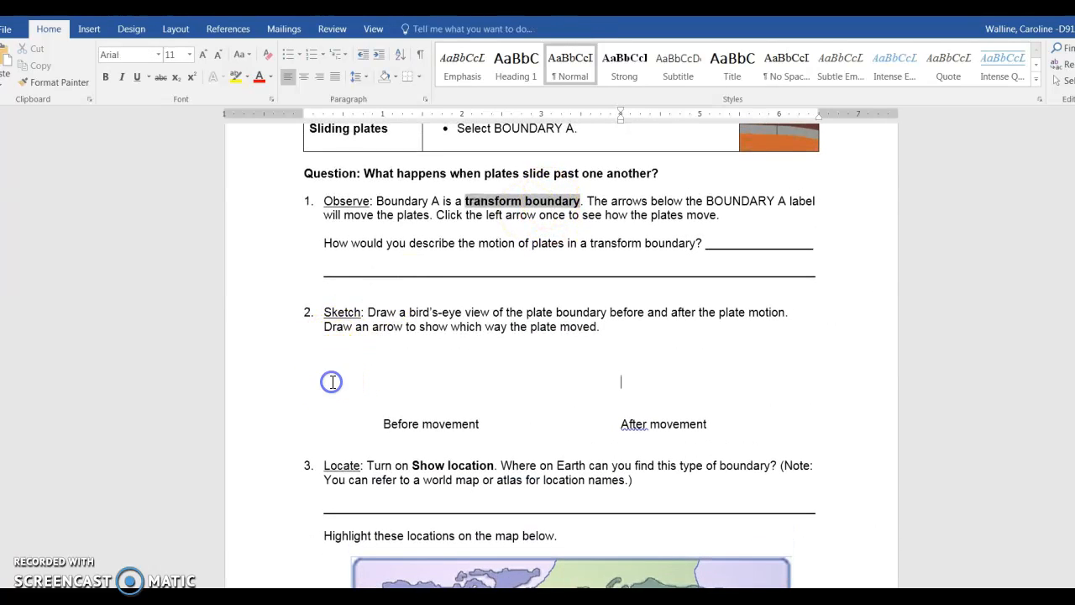
left_click(384, 380)
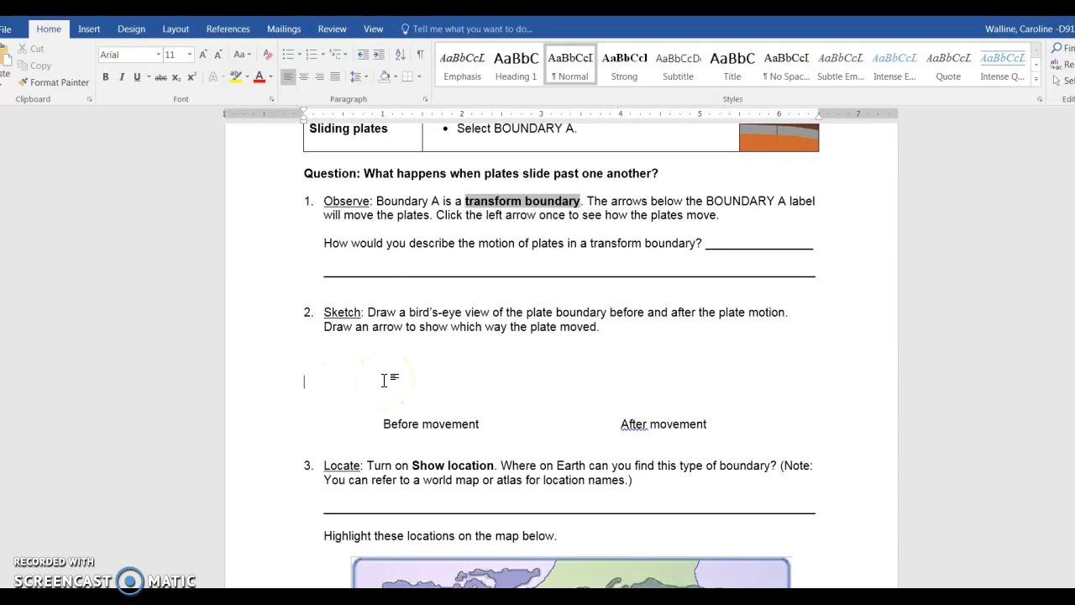
key("ctrl+v")
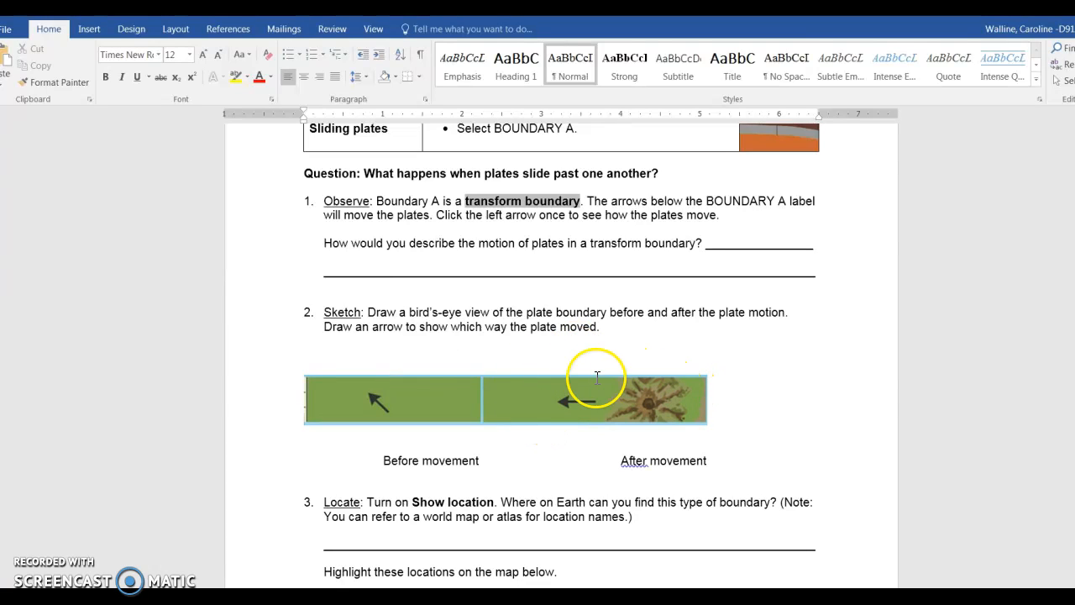
Step: Shrink the pasted before-movement strip proportionally to leave room beside it for a second picture
left_click(592, 407)
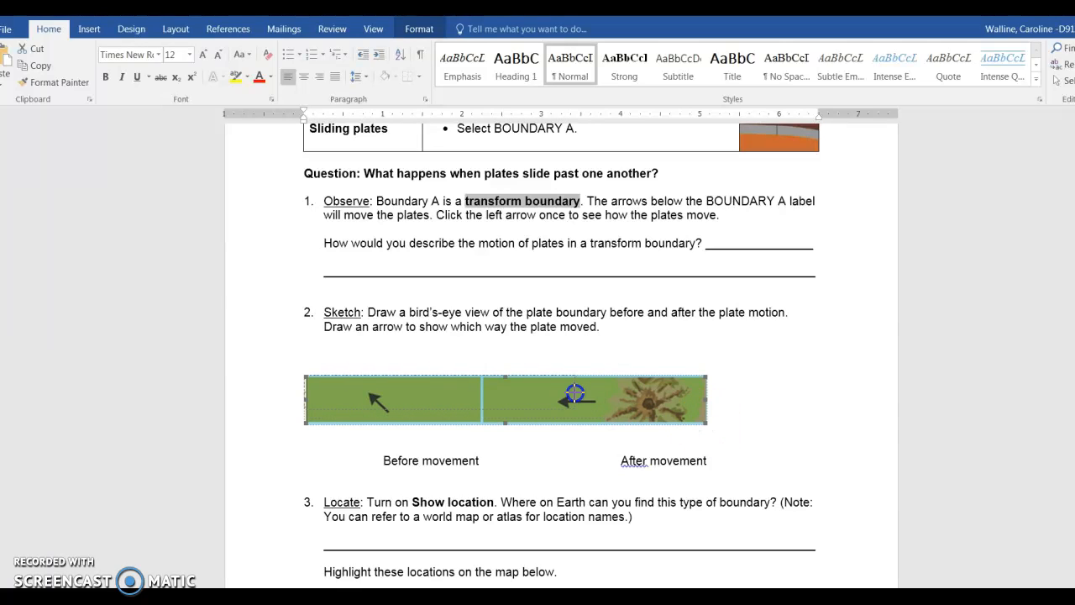
left_click_drag(574, 392, 574, 393)
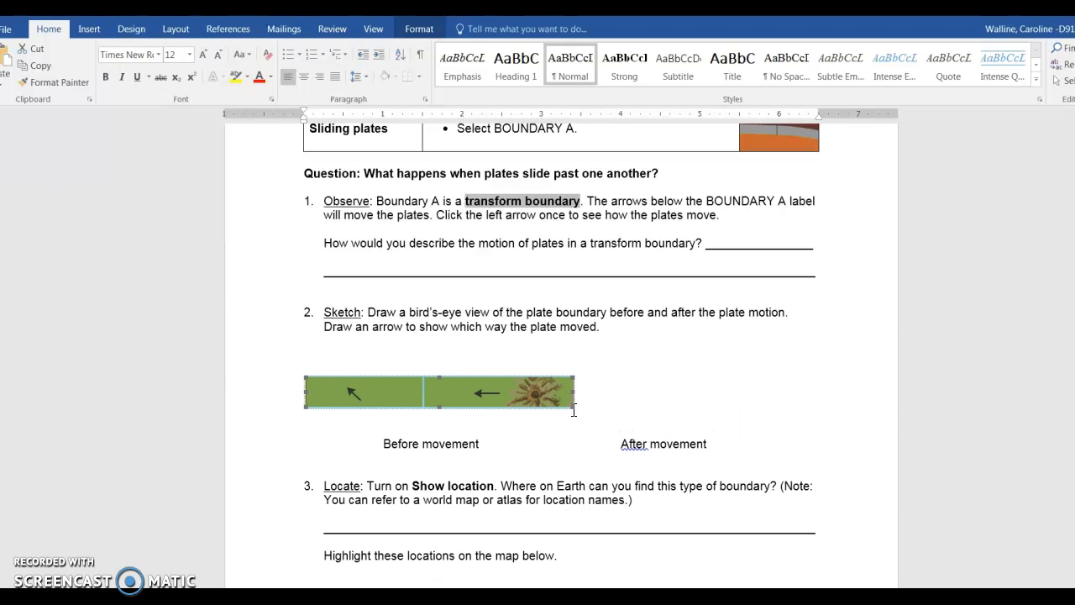
left_click(546, 417)
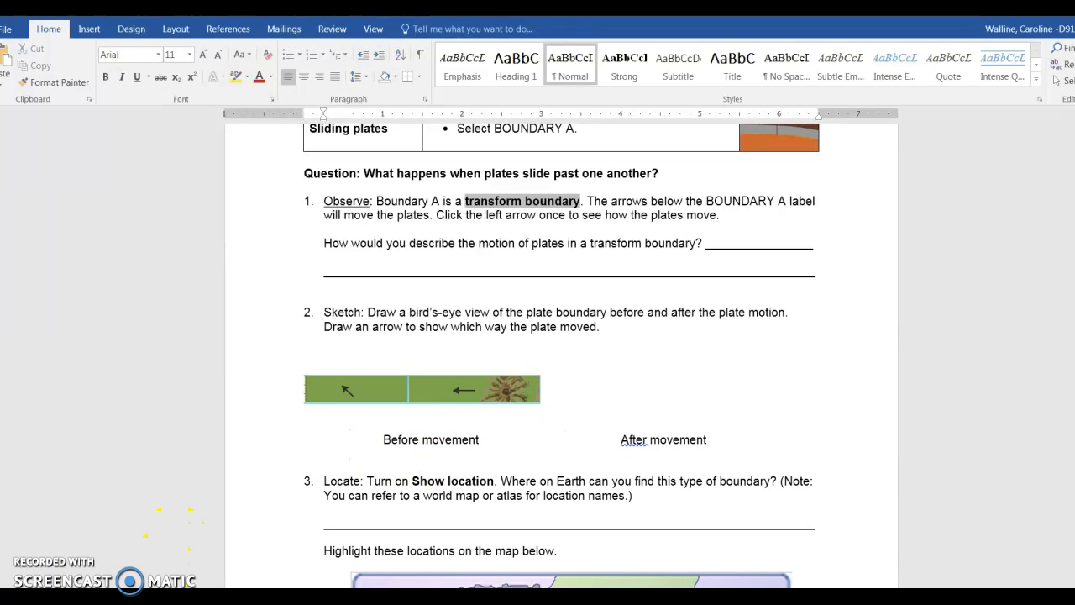
Step: Return to the Plate Tectonics Gizmo, shift the Boundary A plate up-left, and snip the strip of the two offset green plates
key("alt+Tab")
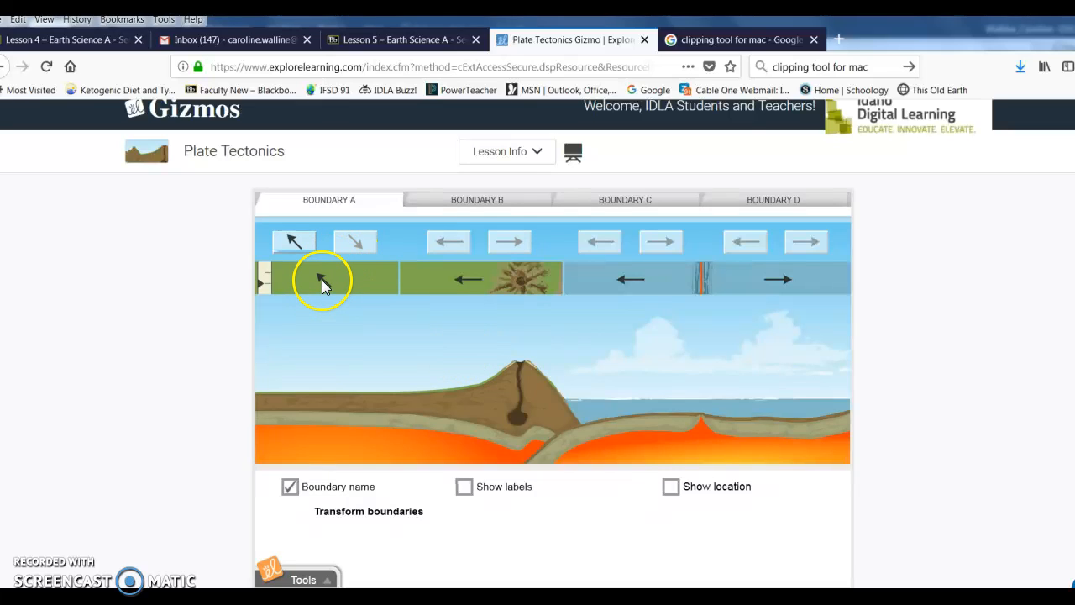
left_click(294, 243)
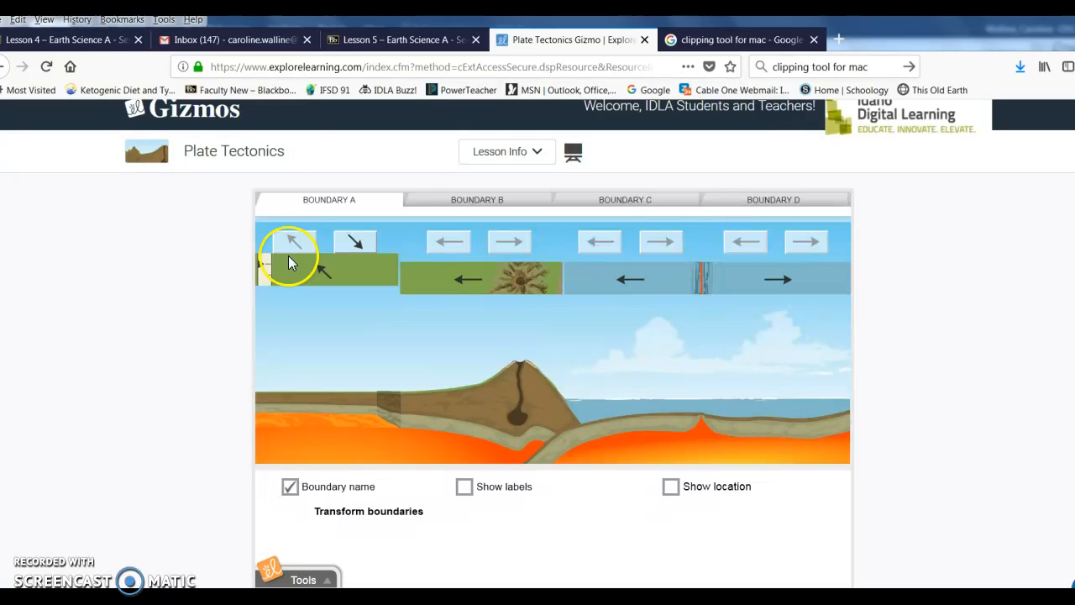
key("super")
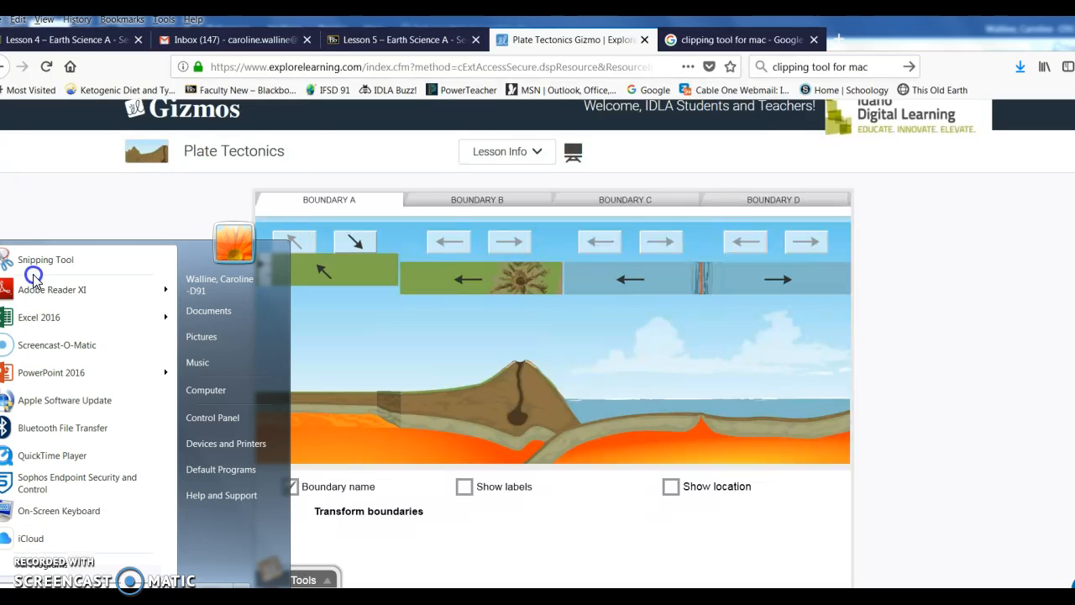
left_click(35, 262)
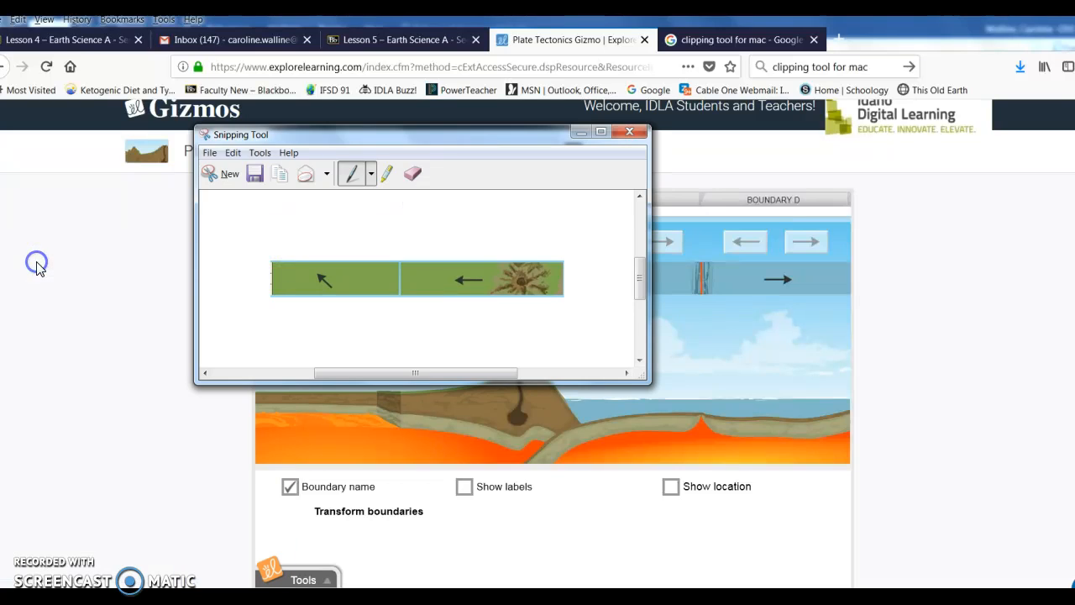
left_click(222, 176)
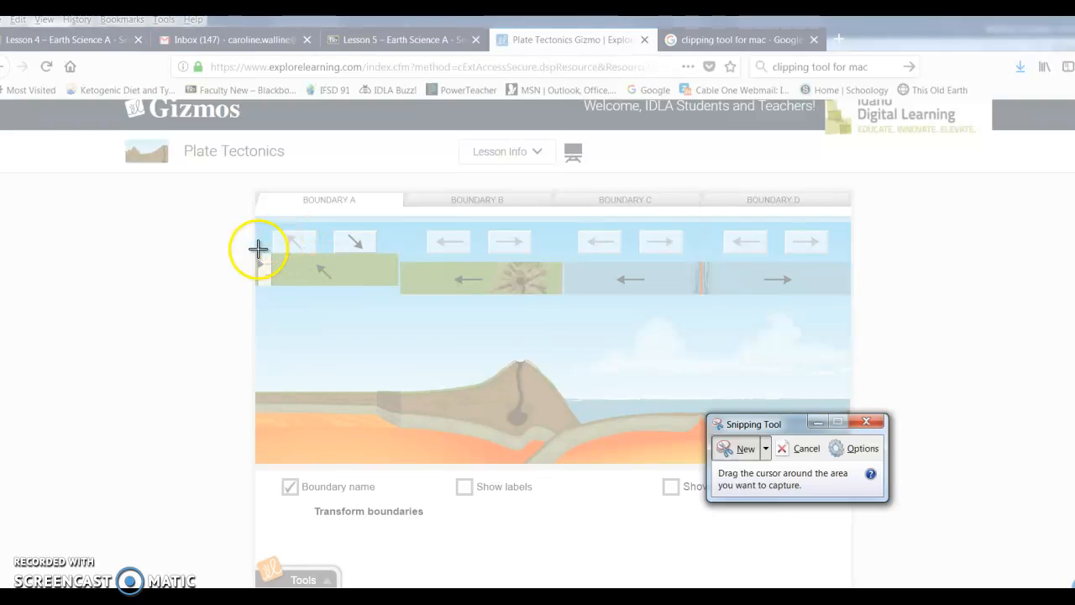
left_click_drag(270, 250, 568, 300)
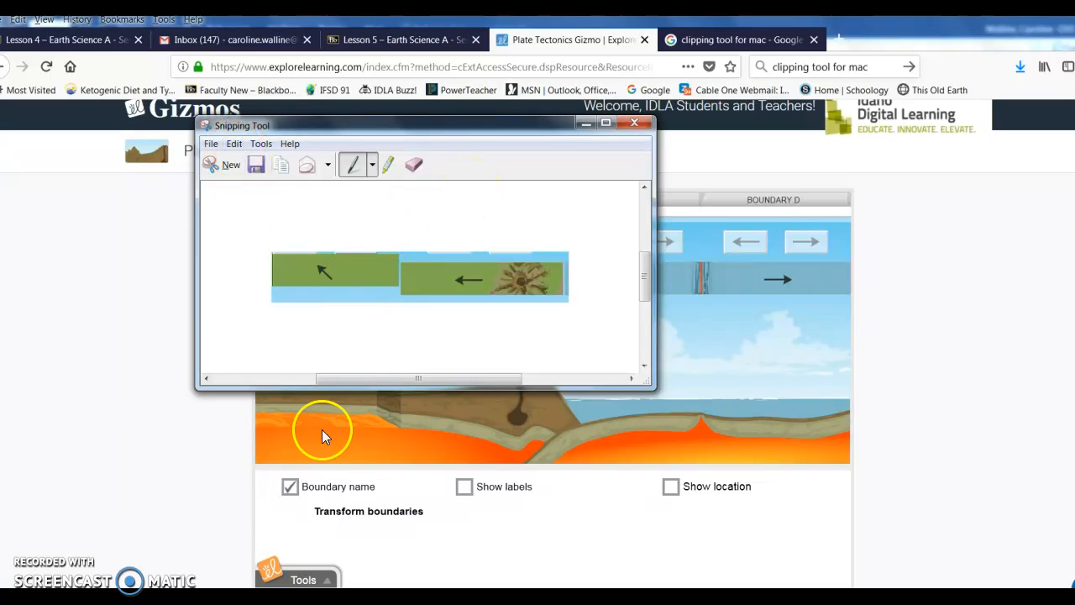
Step: Switch to the PlateTectonicGizmoStudent-3 document and paste the offset-plates snip after the before-movement strip in question 2
left_click(162, 603)
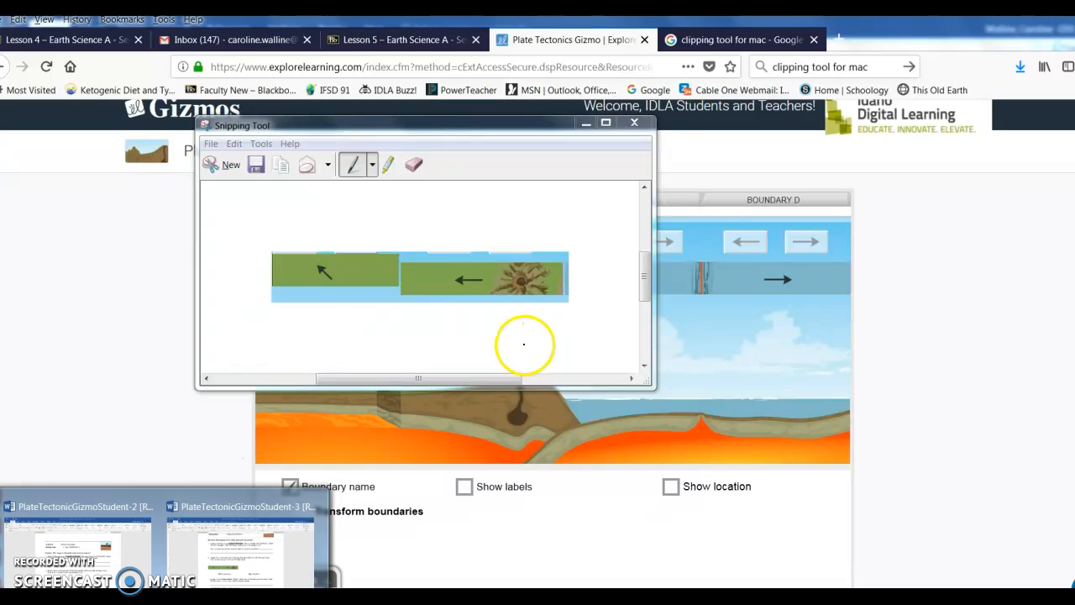
left_click(228, 547)
left_click(616, 399)
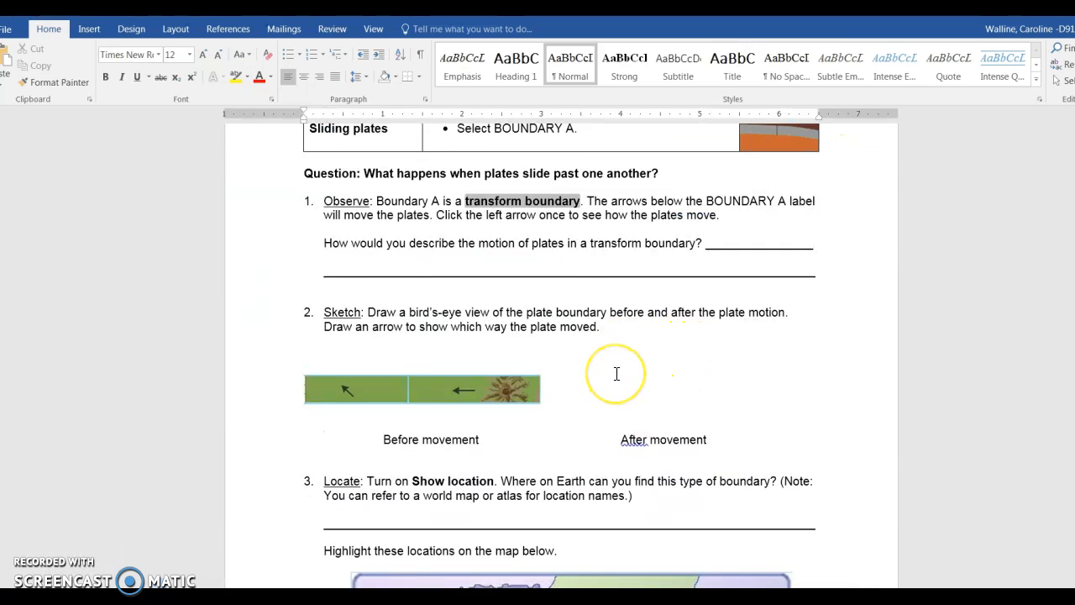
key("ctrl+v")
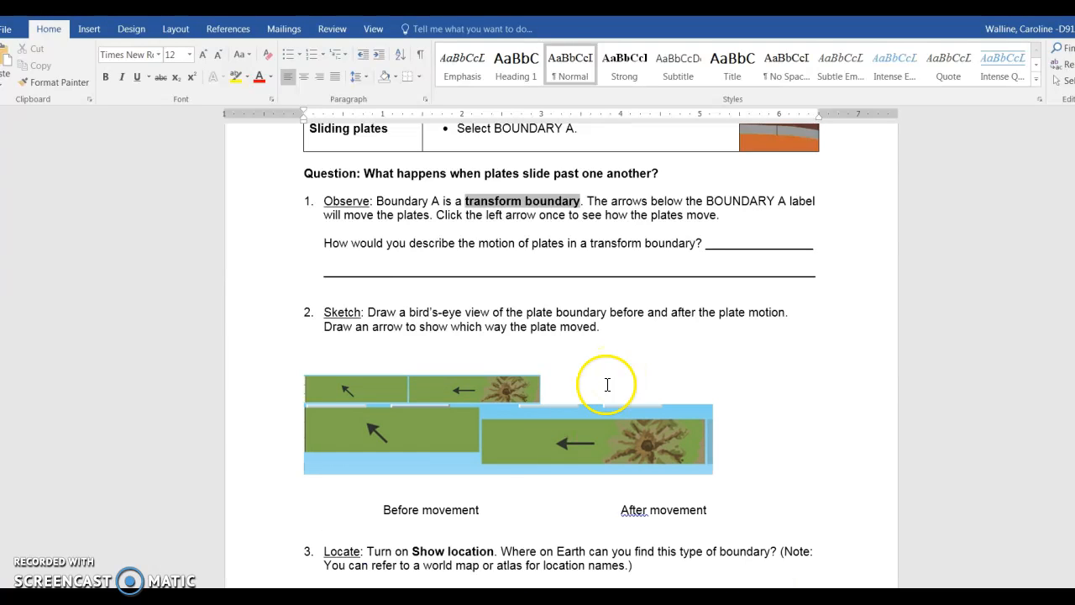
Step: Shrink the offset-plates picture proportionally until it sits beside the before-movement strip, above "After movement"
left_click(565, 442)
left_click_drag(711, 403, 558, 446)
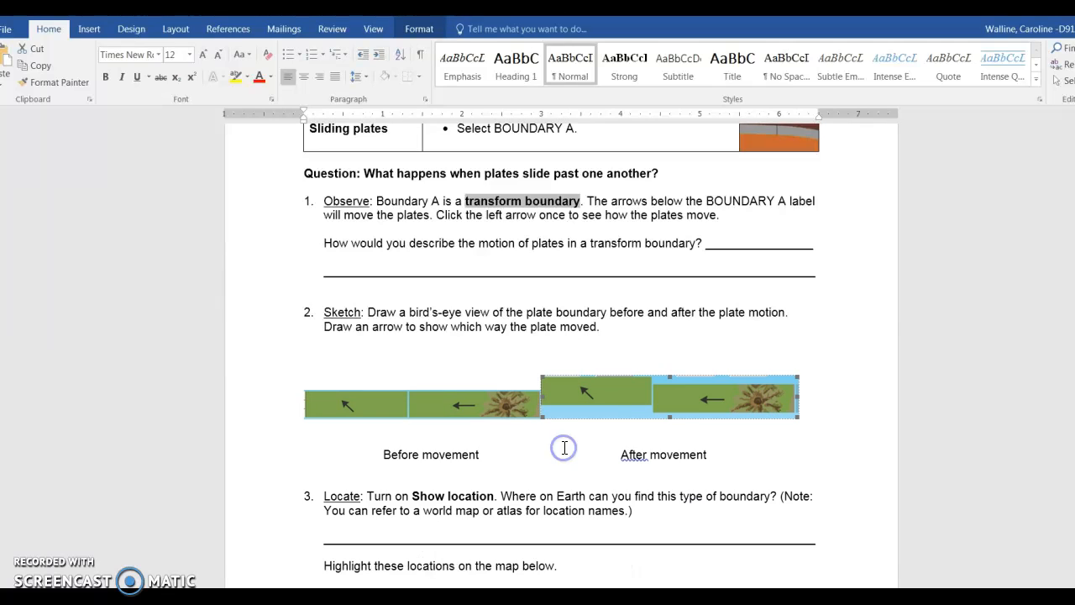
left_click_drag(797, 377, 785, 385)
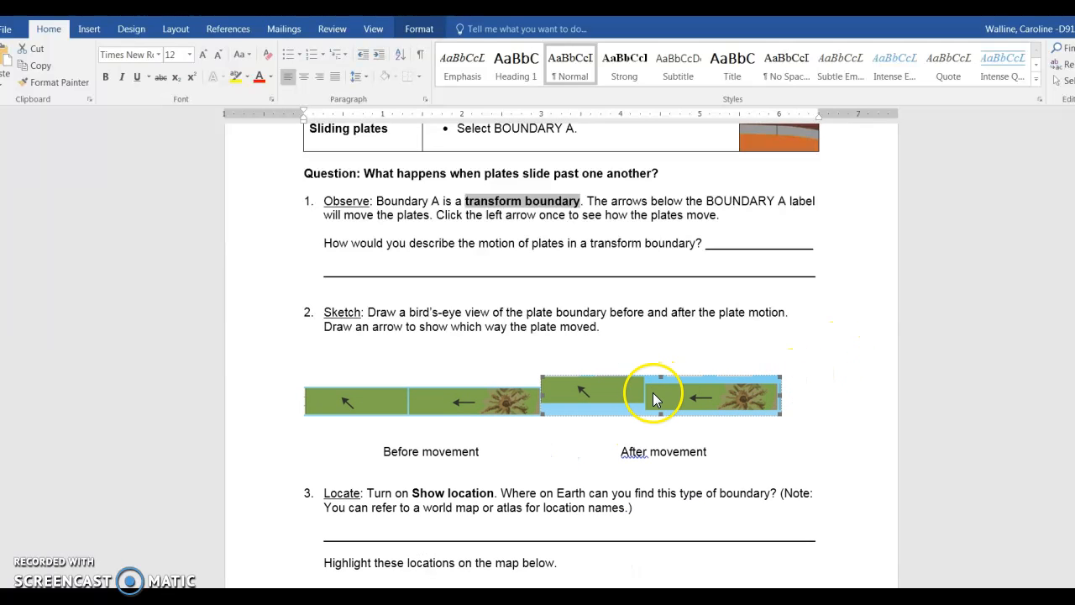
left_click(794, 404)
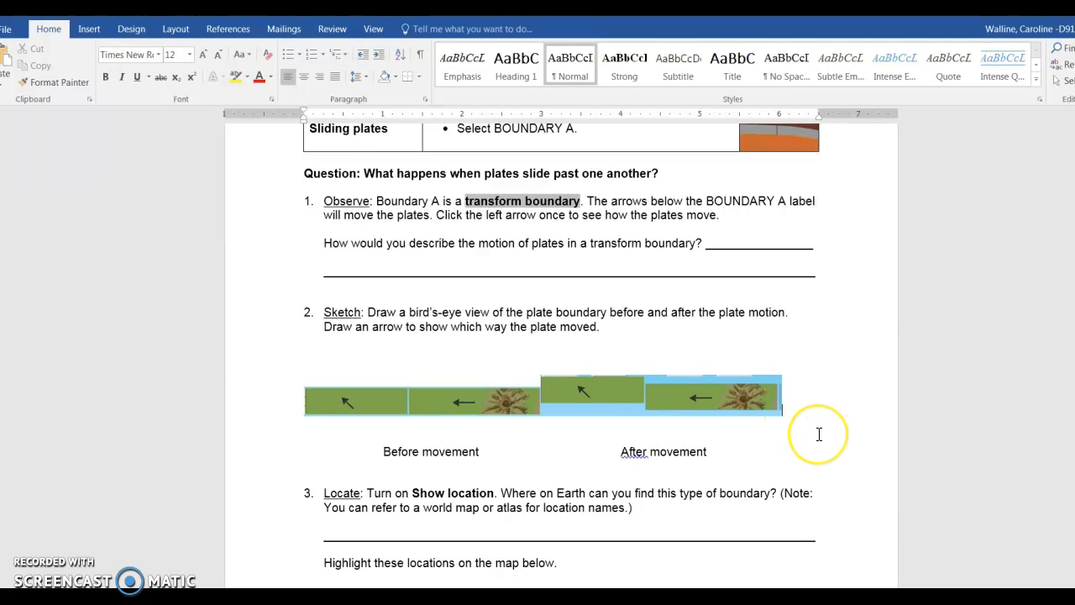
Step: Check question 3 in the worksheet, then switch to the Gizmo and turn on Show location to view the transform boundary map
scroll(819, 434, "down", 4)
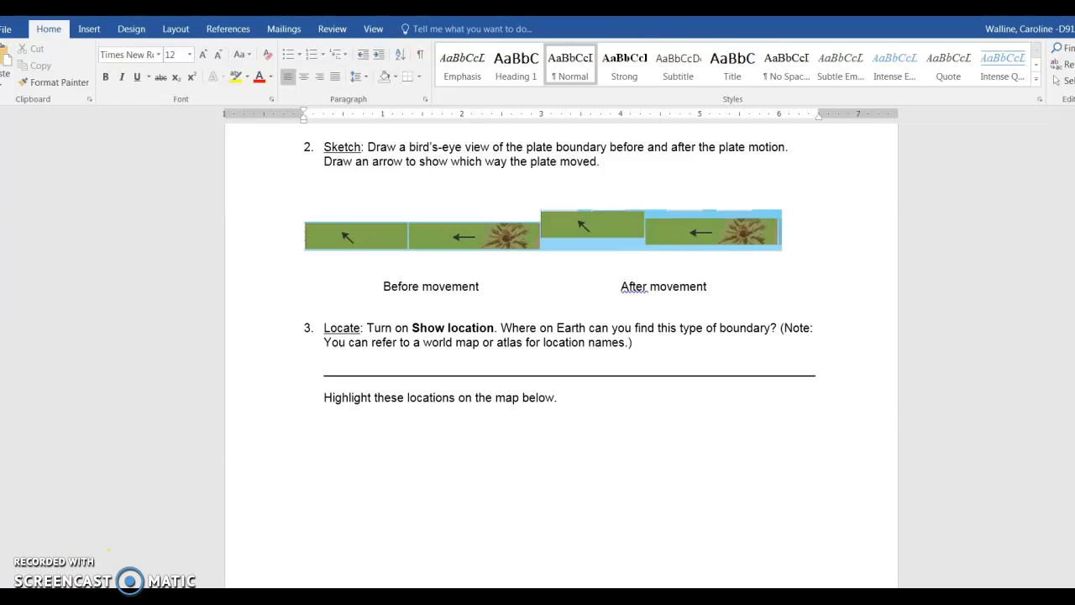
key("alt+Tab")
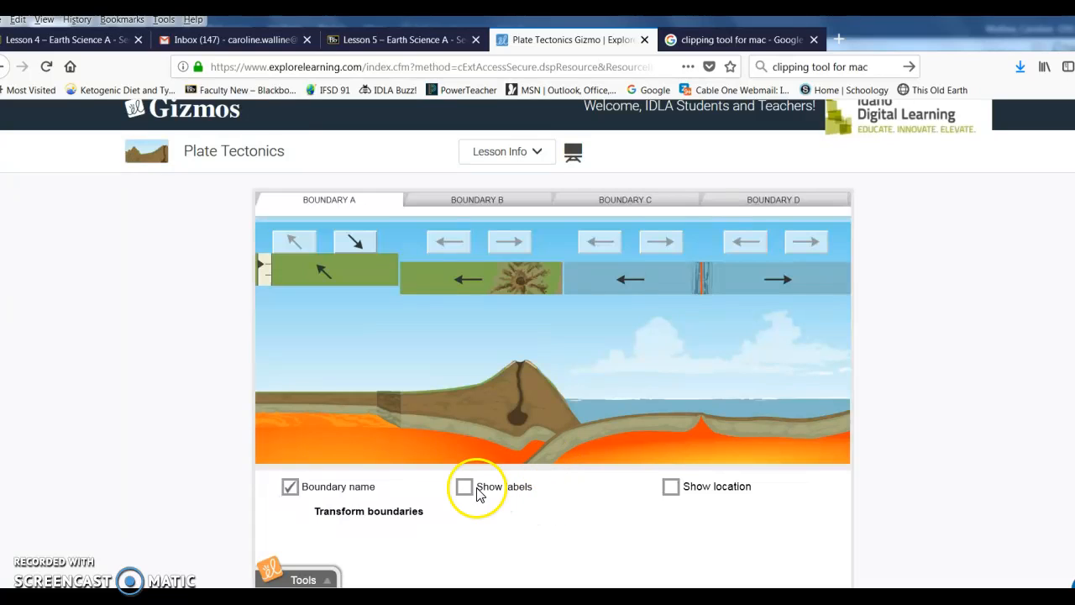
left_click(671, 487)
scroll(576, 514, "down", 2)
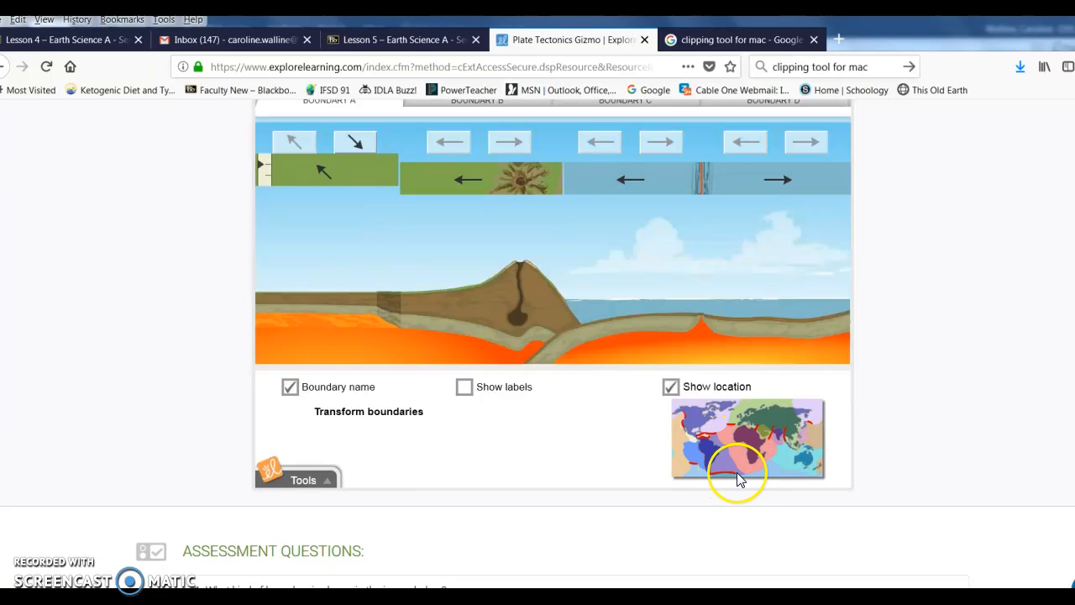
left_click(710, 439)
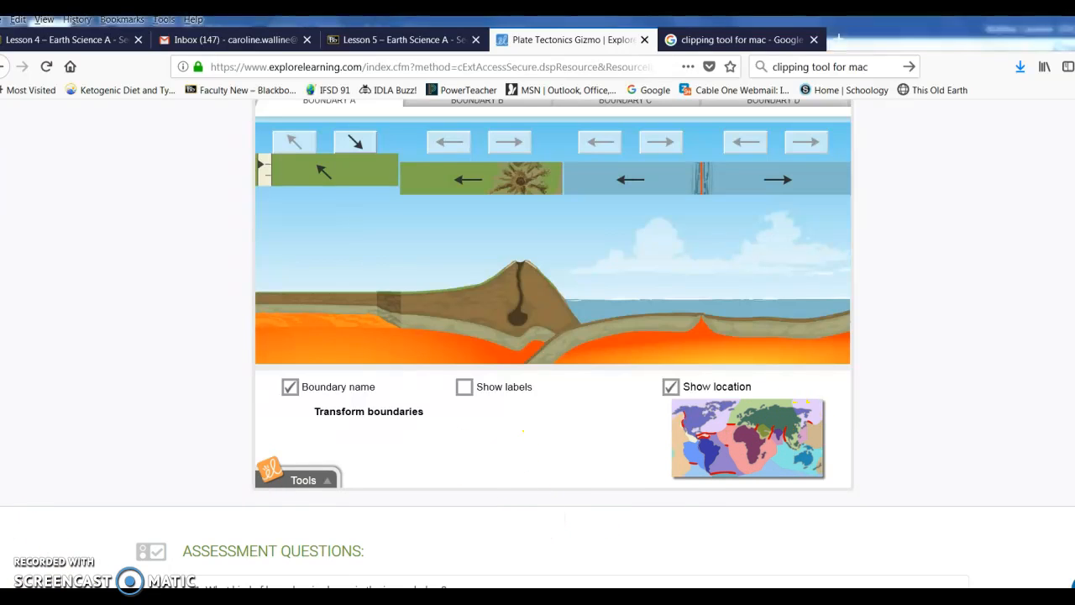
Step: Switch back to the Word worksheet and delete the world plate map under question 3's "Highlight these locations on the map below"
left_click(227, 577)
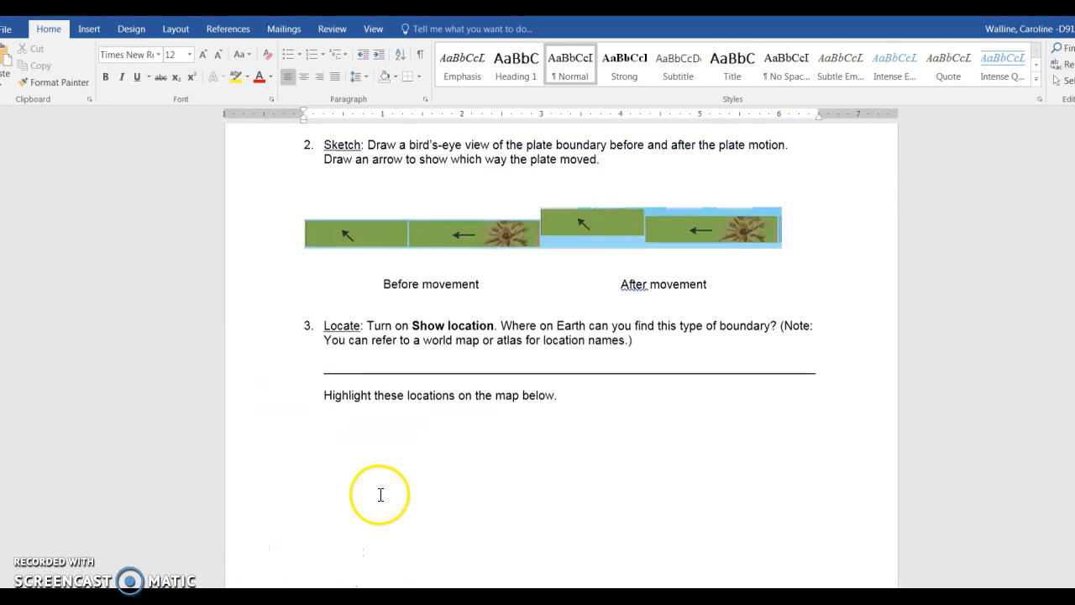
scroll(365, 495, "down", 10)
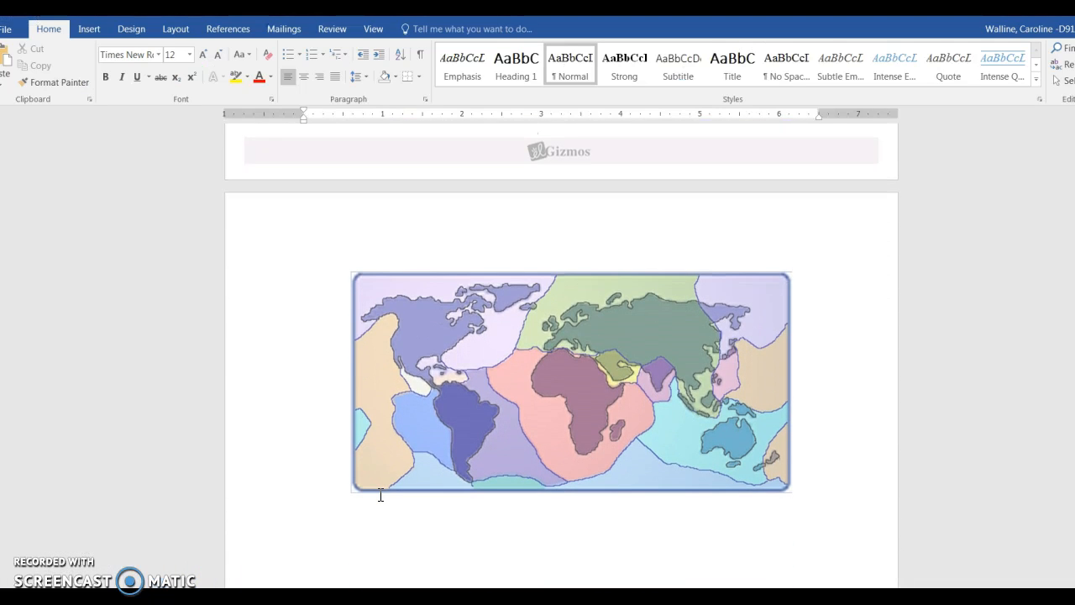
left_click(490, 354)
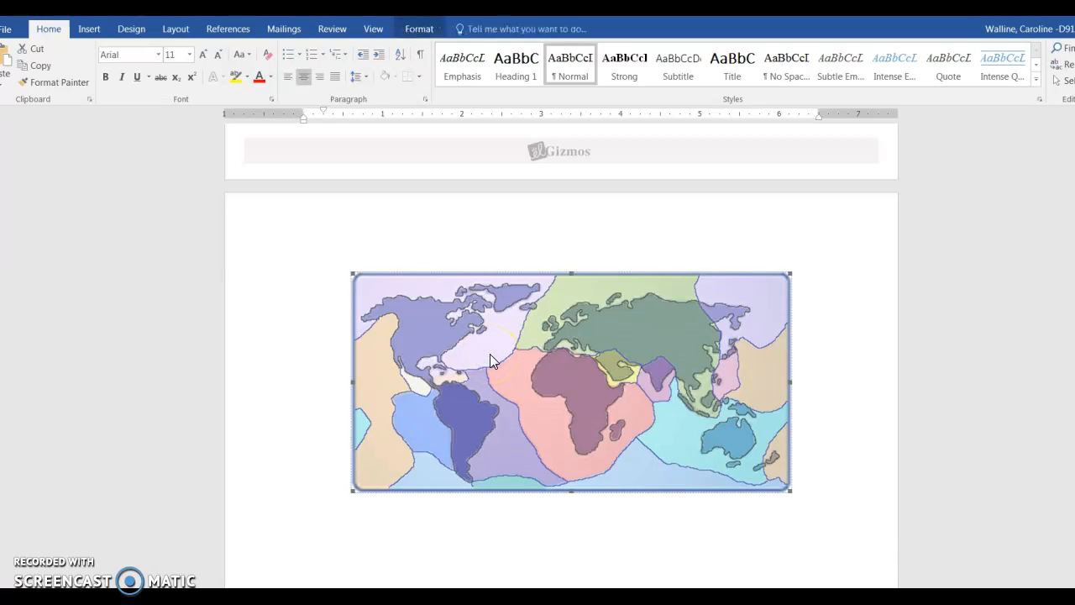
key("Delete")
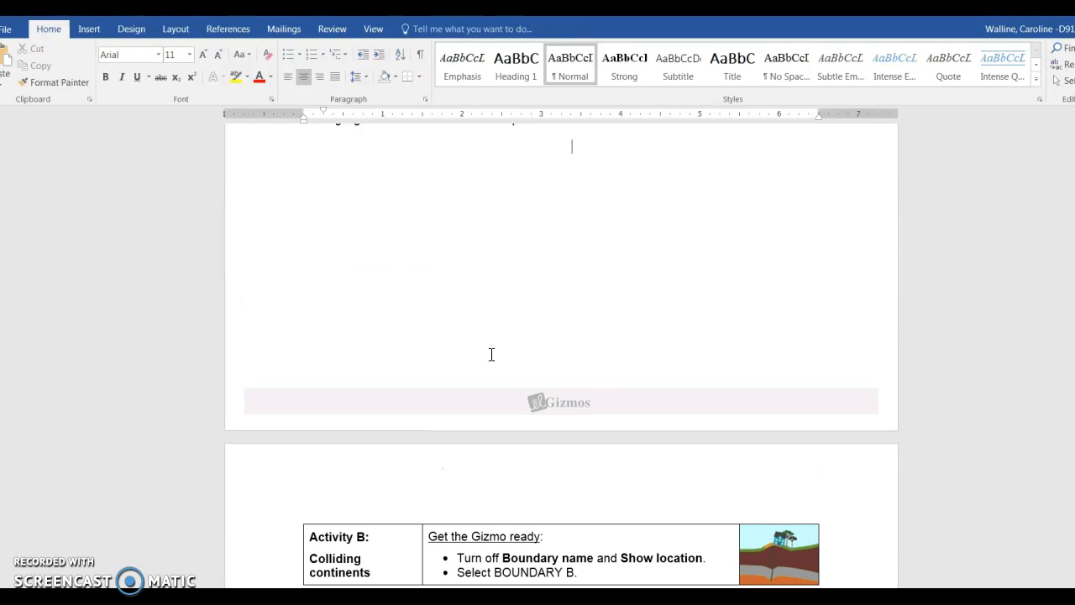
Step: Switch to the Gizmo and capture a new snip of the transform boundary location map with the Snipping Tool
key("alt+Tab")
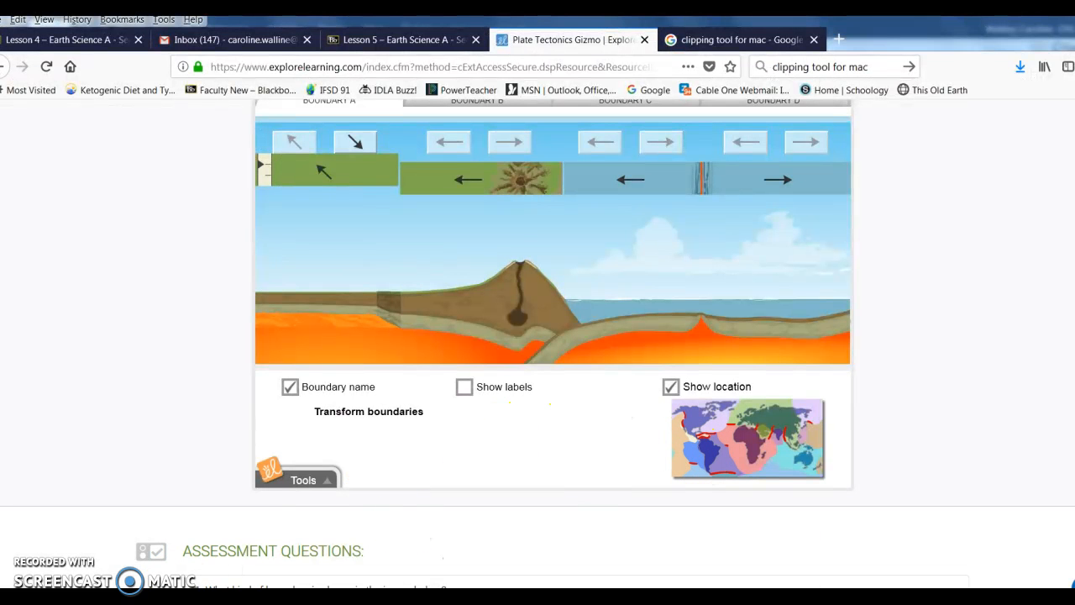
key("super")
left_click(25, 260)
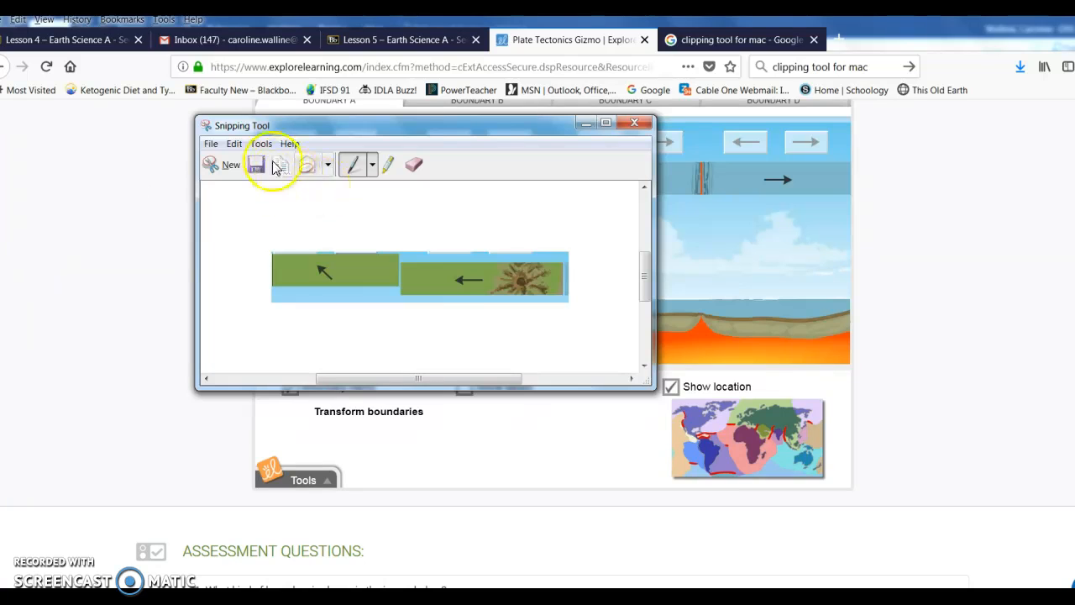
left_click(222, 165)
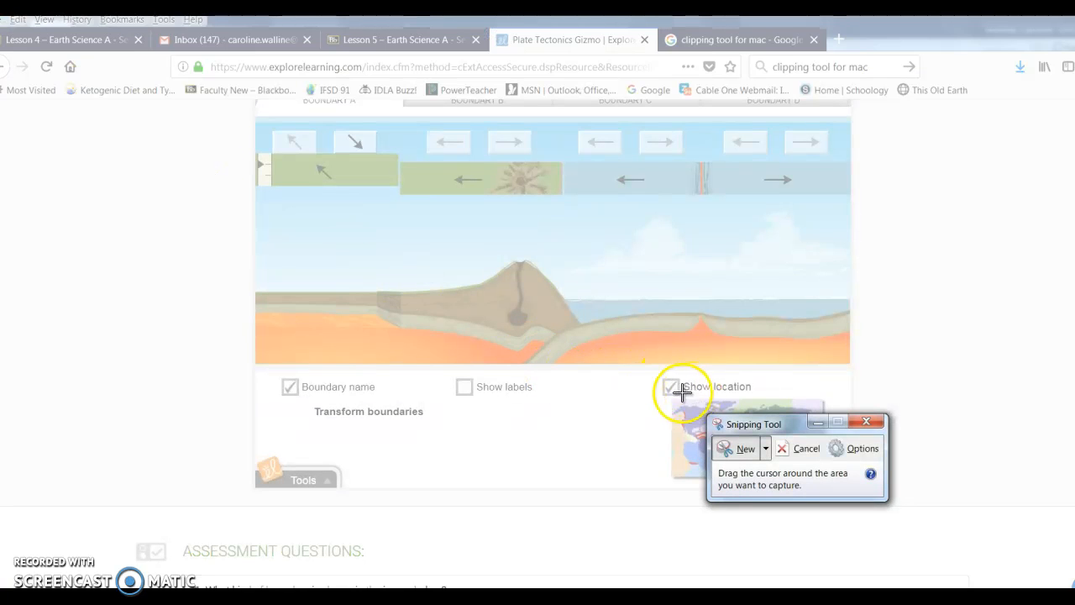
left_click_drag(748, 425, 897, 223)
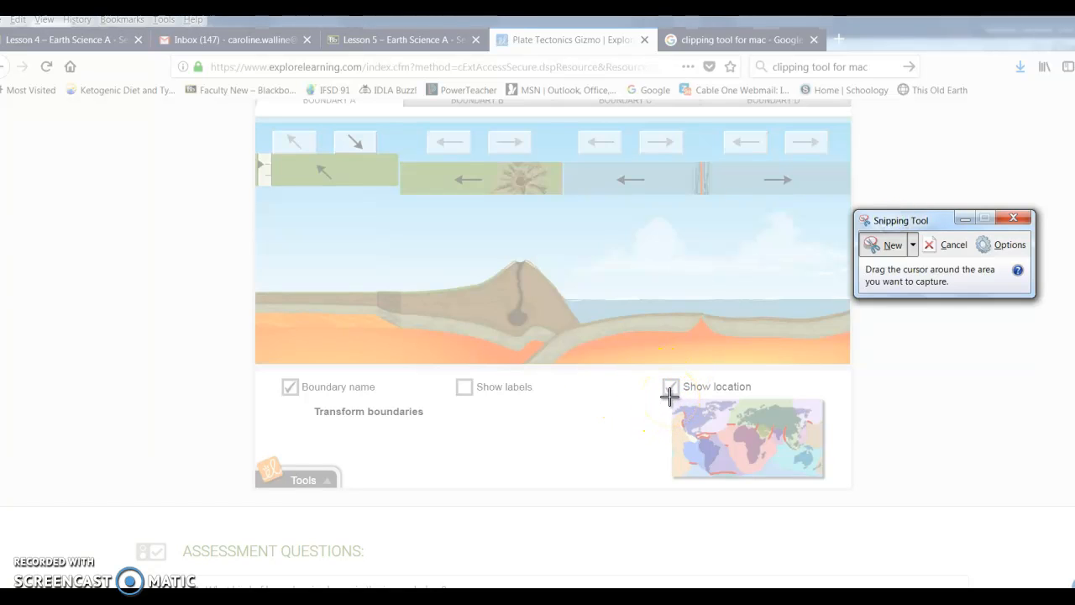
left_click_drag(670, 397, 831, 477)
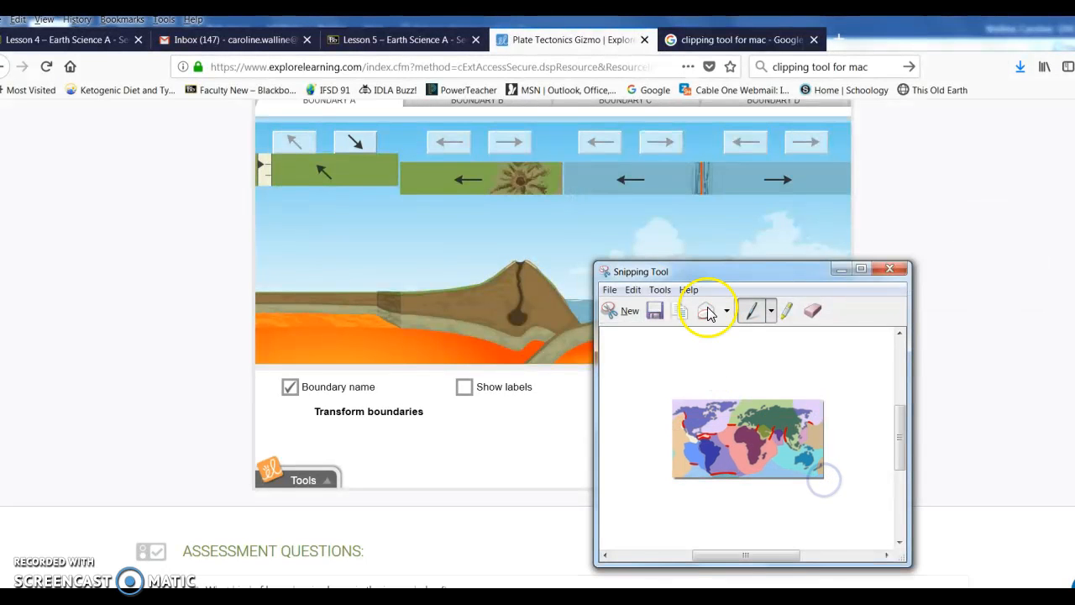
Step: Copy the location map snip and close the Snipping Tool without saving it
left_click(632, 289)
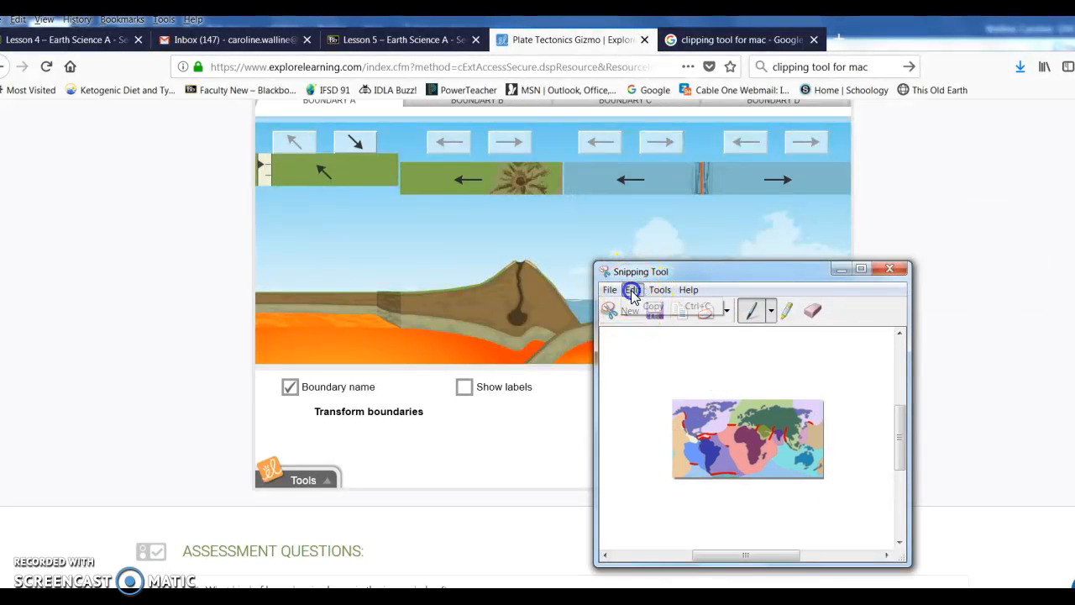
left_click(653, 306)
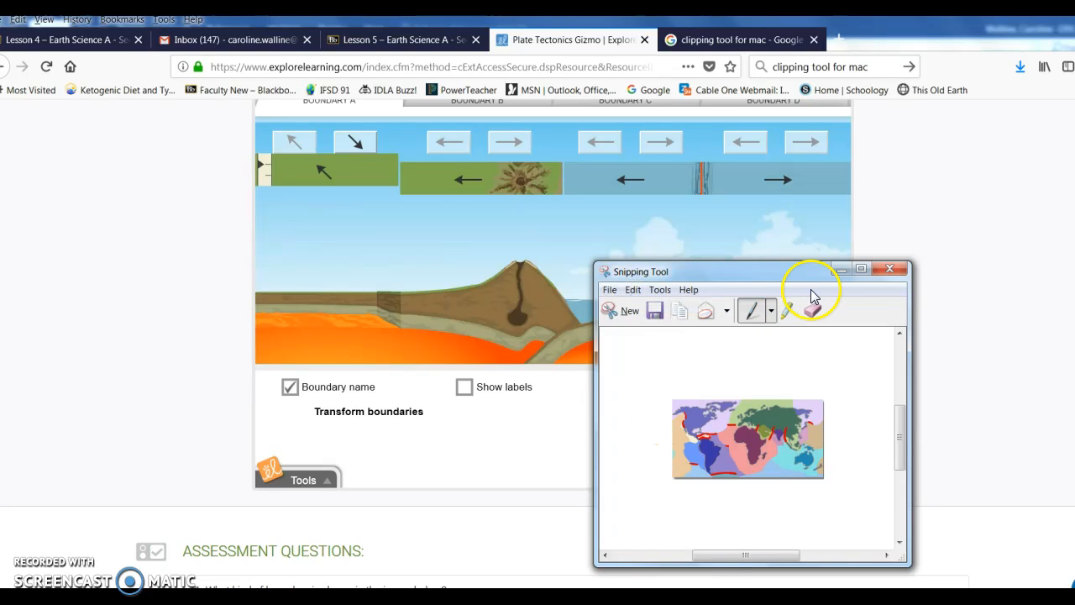
left_click(892, 271)
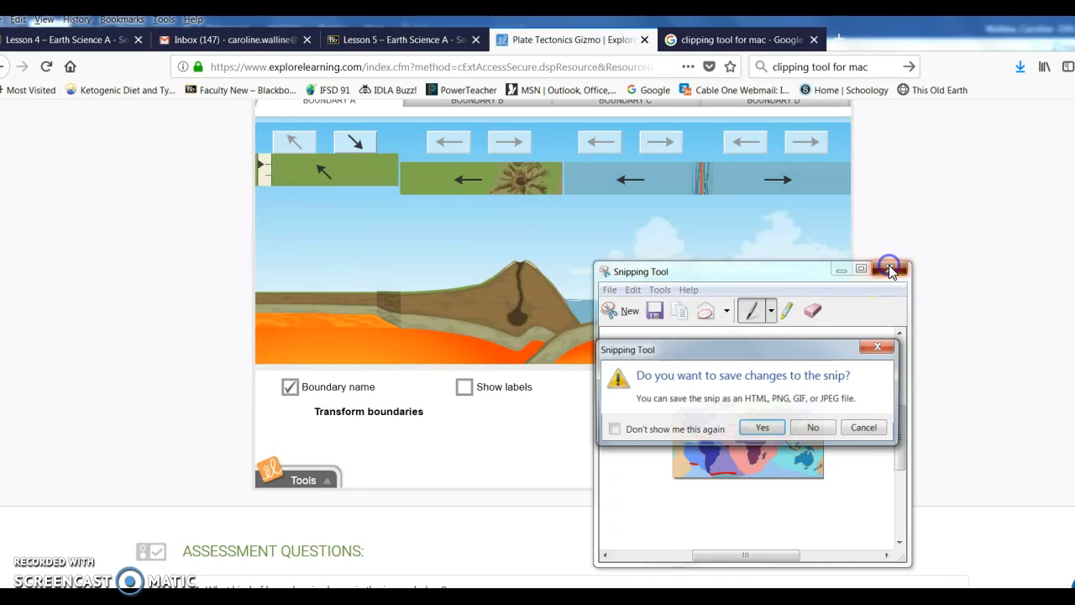
left_click(817, 431)
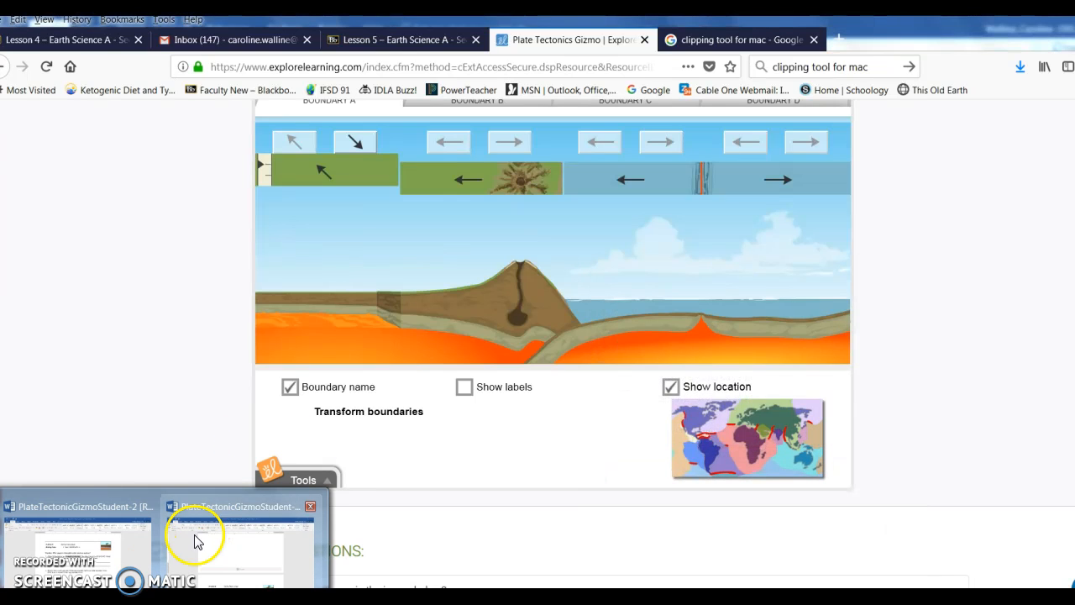
Step: In the PlateTectonicGizmoStudent-3 document, paste the map snip under question 3 and enlarge it proportionally to about 4 inches wide
left_click(217, 544)
left_click(382, 231)
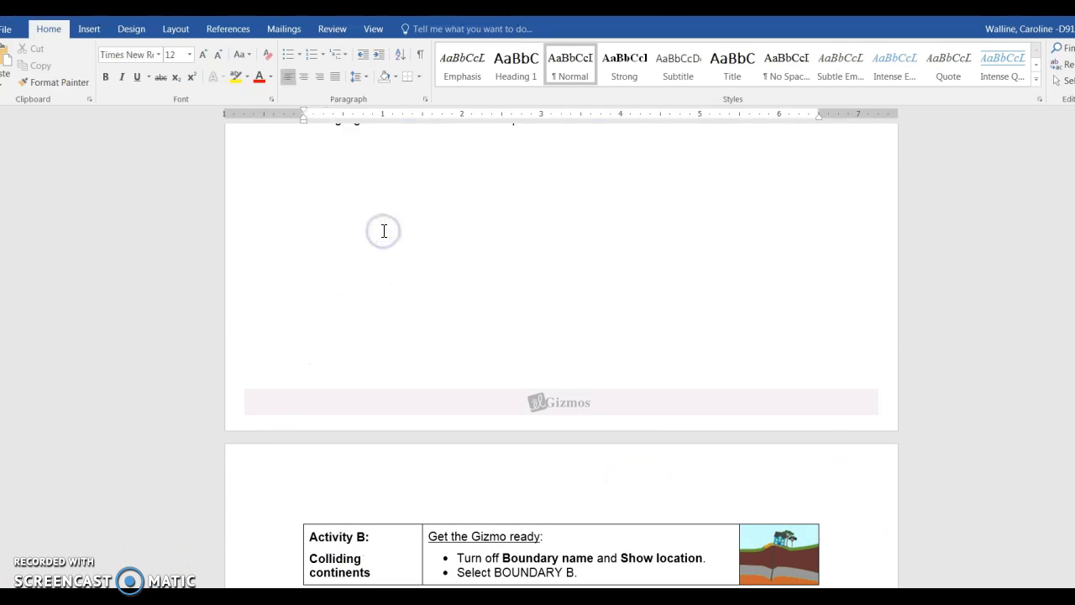
key("ctrl+v")
left_click(444, 208)
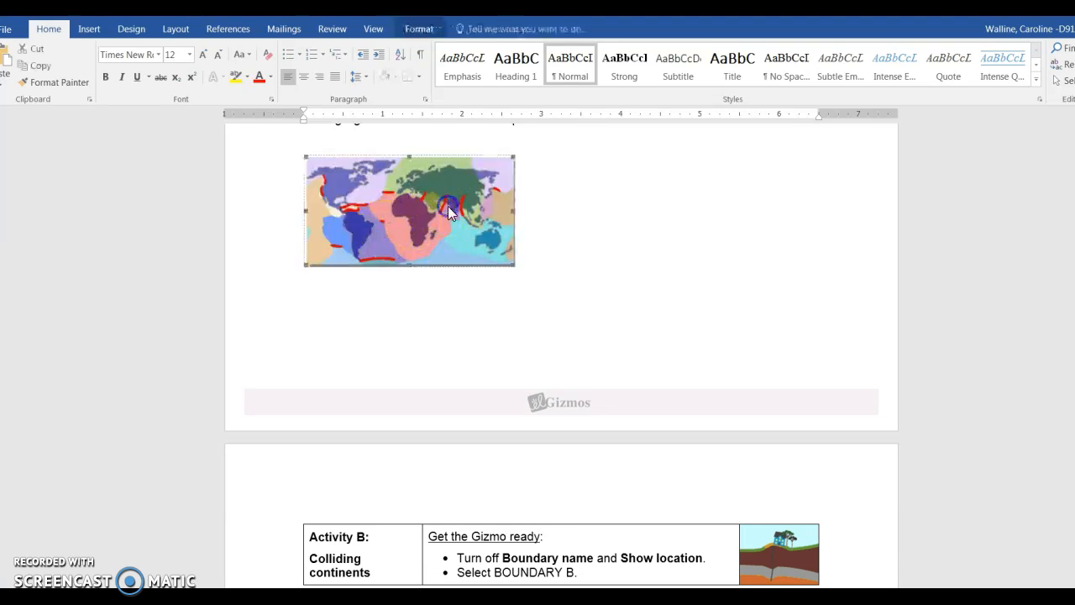
left_click_drag(514, 265, 616, 328)
left_click(748, 262)
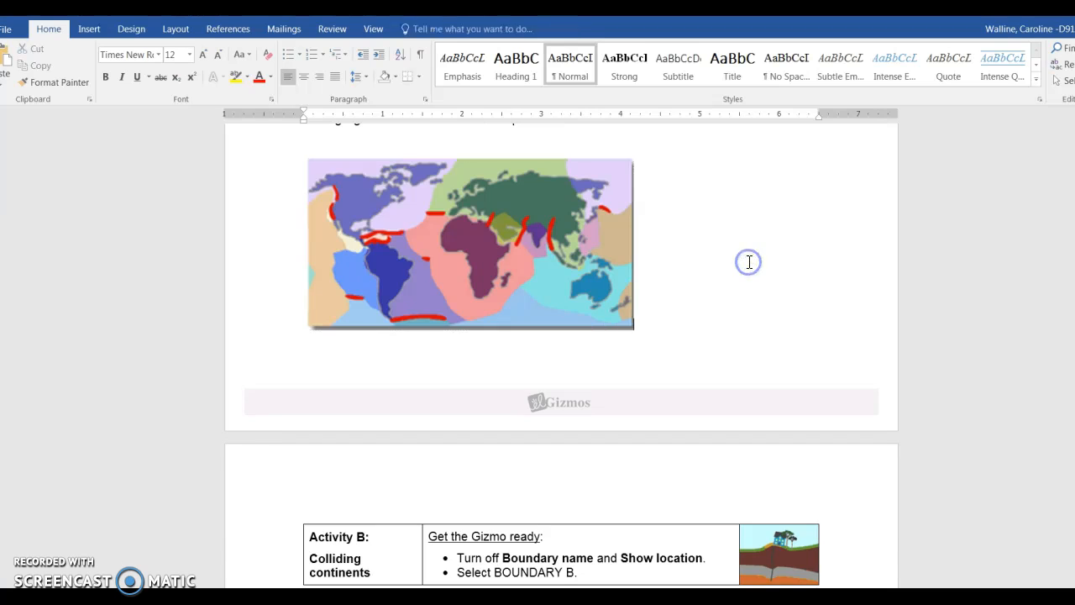
Step: Review the Activity B questions in the worksheet, then switch to the Gizmo and select BOUNDARY B
scroll(749, 262, "up", 3)
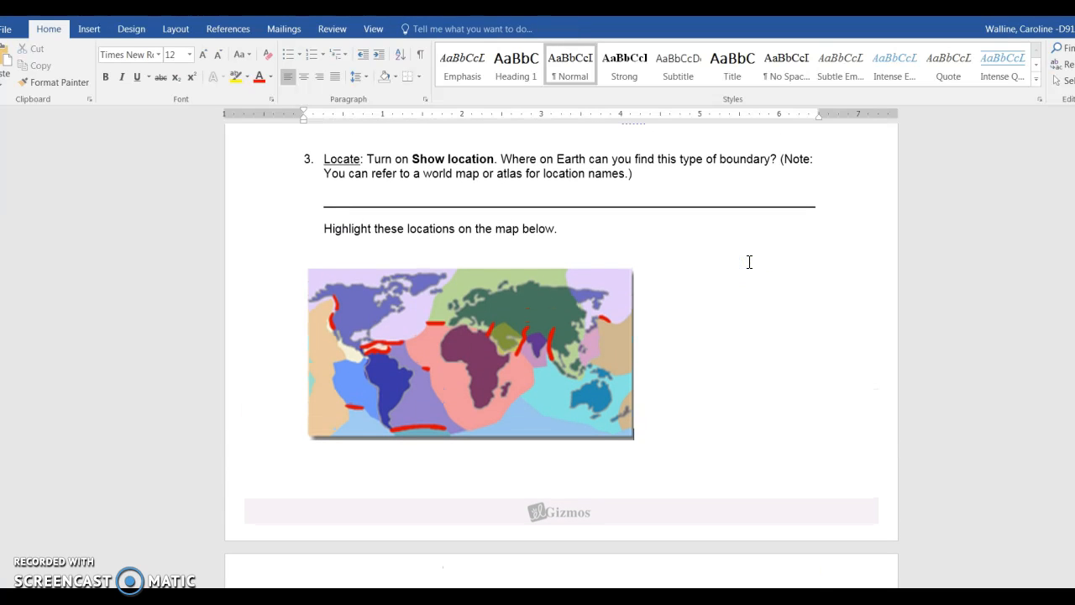
scroll(749, 261, "down", 6)
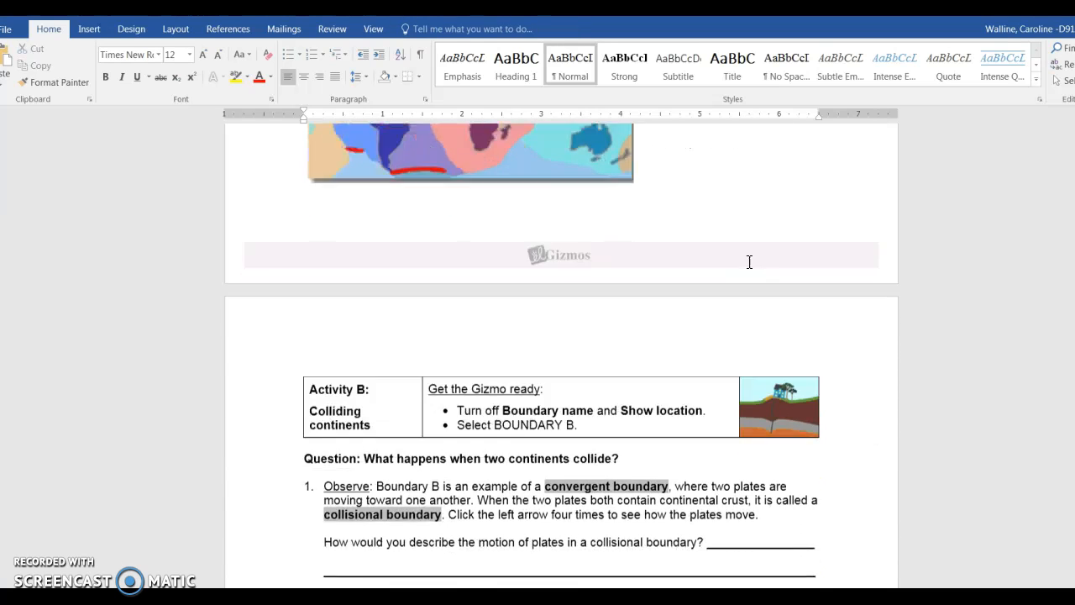
scroll(749, 262, "down", 3)
left_click(732, 400)
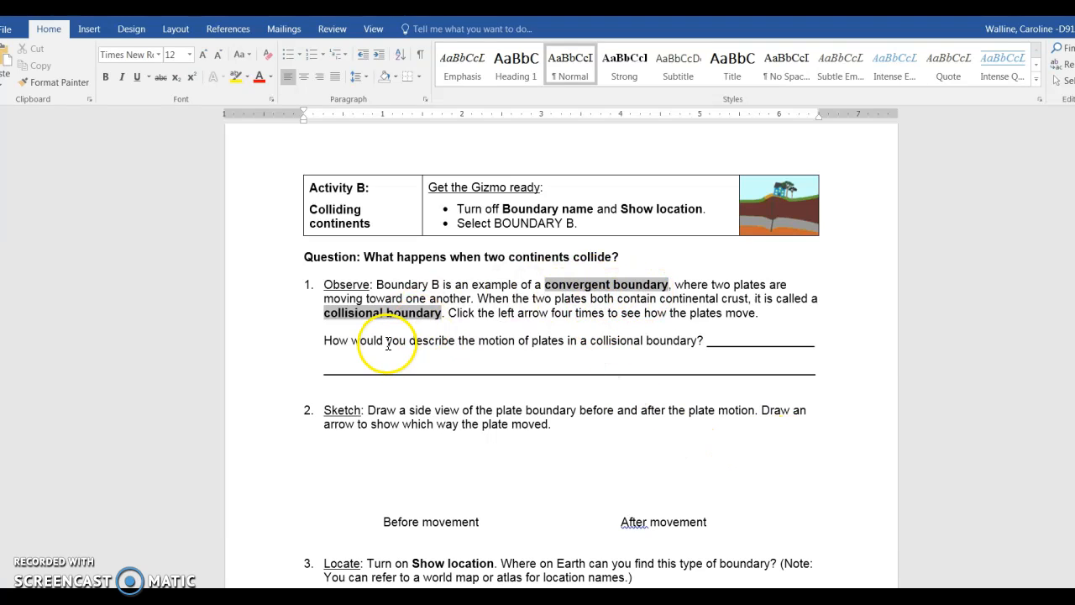
left_click(126, 598)
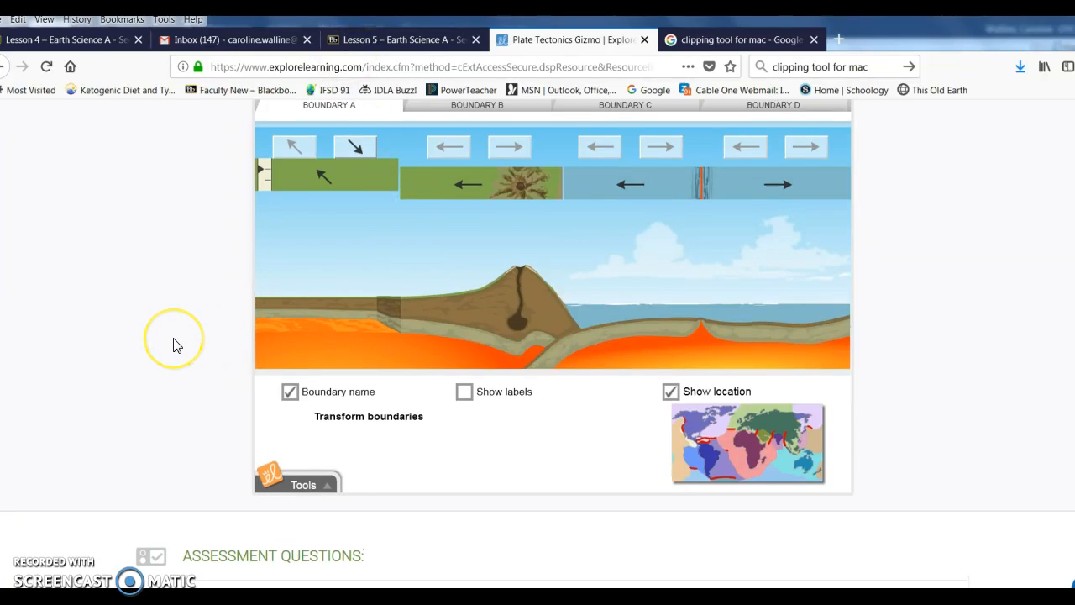
scroll(173, 344, "up", 2)
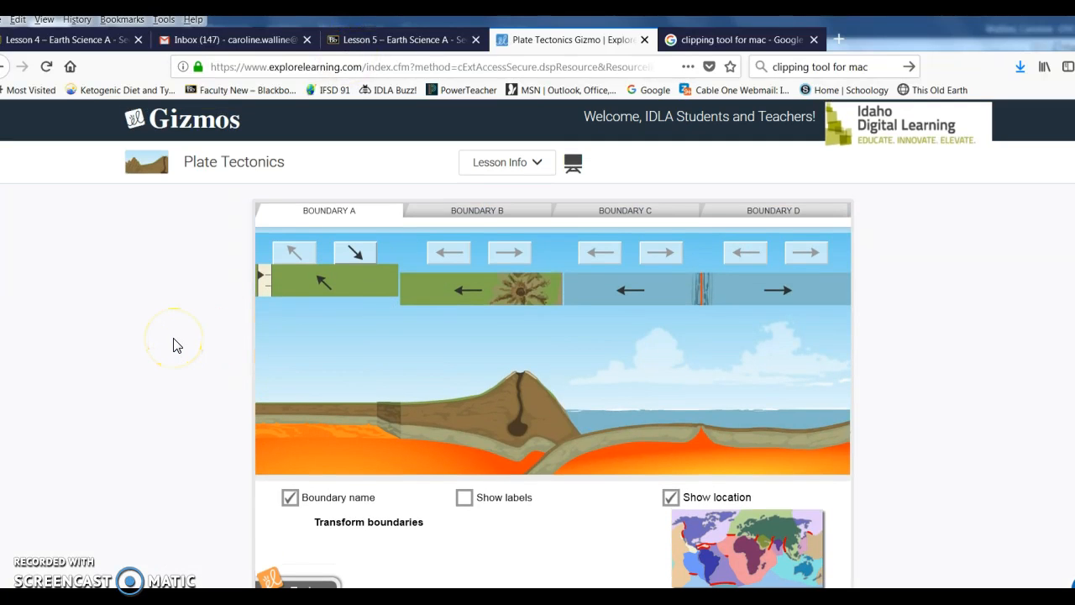
left_click(445, 211)
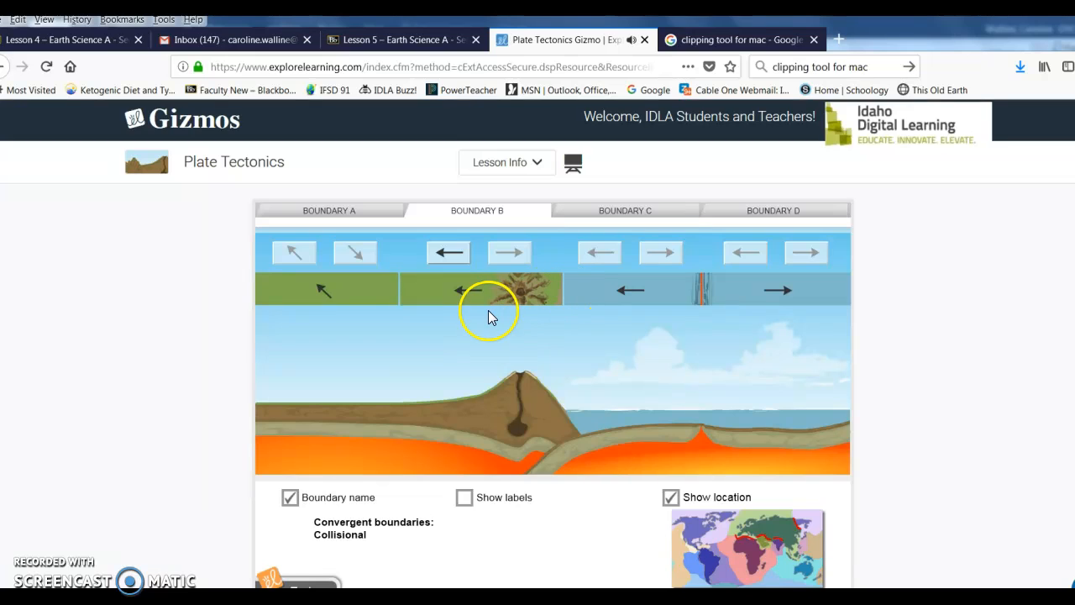
left_click(454, 258)
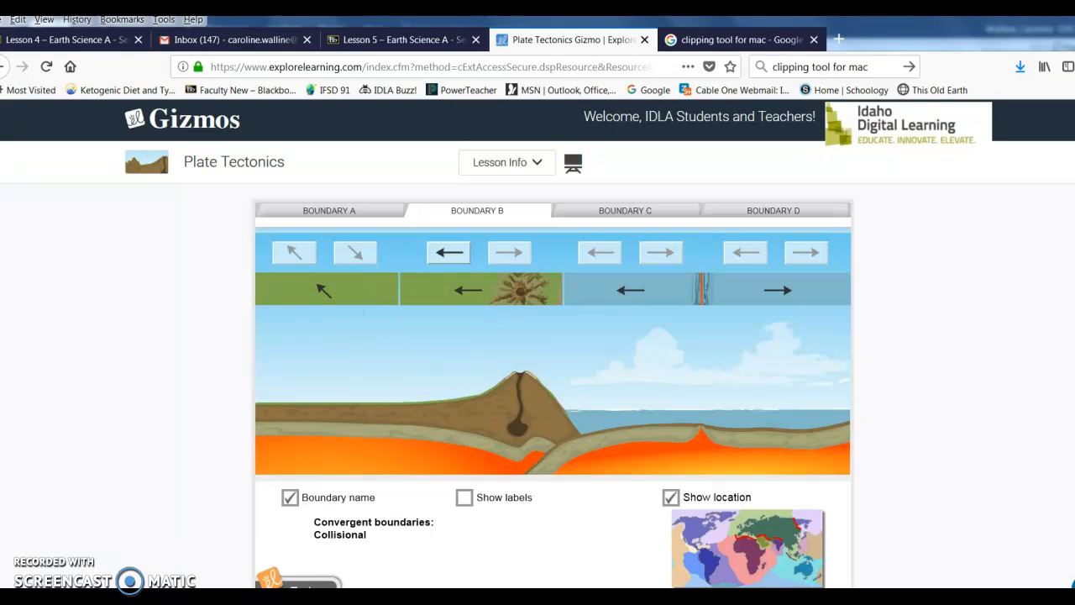
Step: Snip the strip of the two continental plates in their starting position with the Snipping Tool
key("super")
left_click(42, 260)
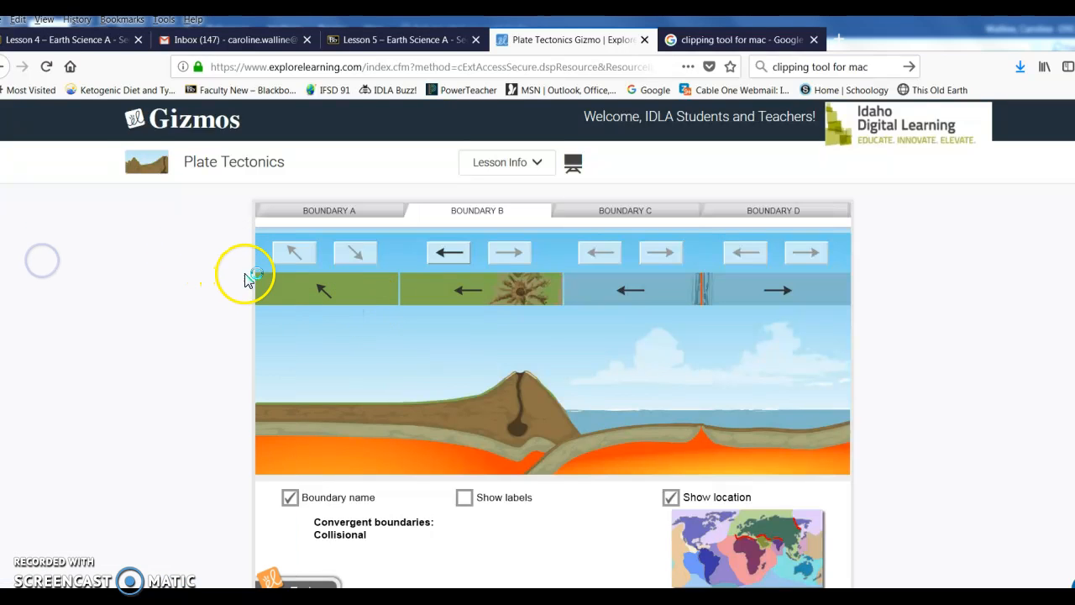
left_click_drag(255, 270, 562, 307)
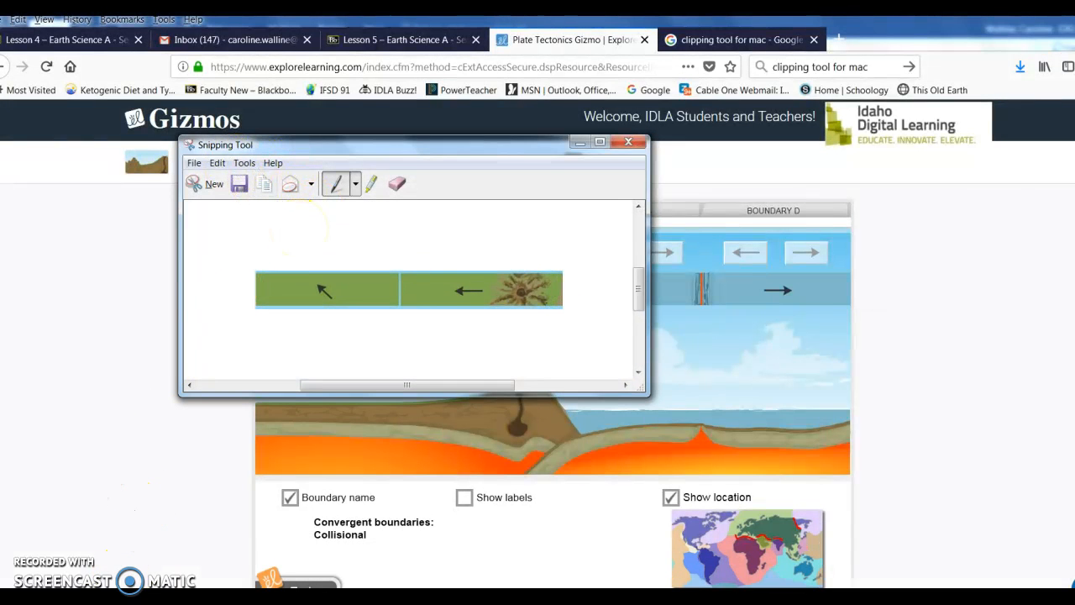
Step: Paste the starting-position snip above "Before movement" in Activity B question 2 of PlateTectonicGizmoStudent-3 and shrink it proportionally
left_click(163, 596)
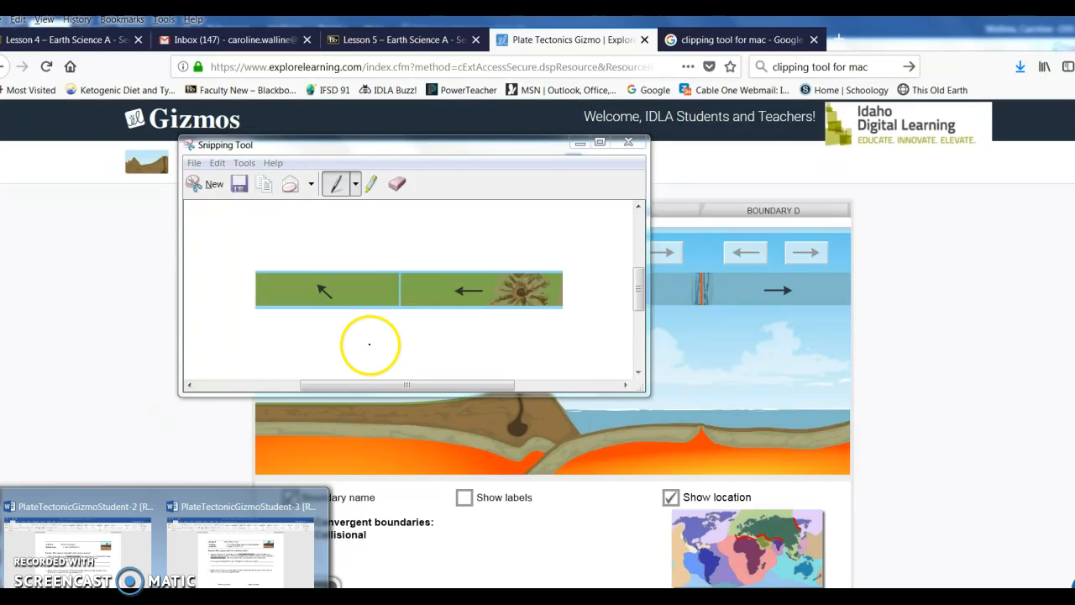
left_click(220, 506)
left_click(359, 482)
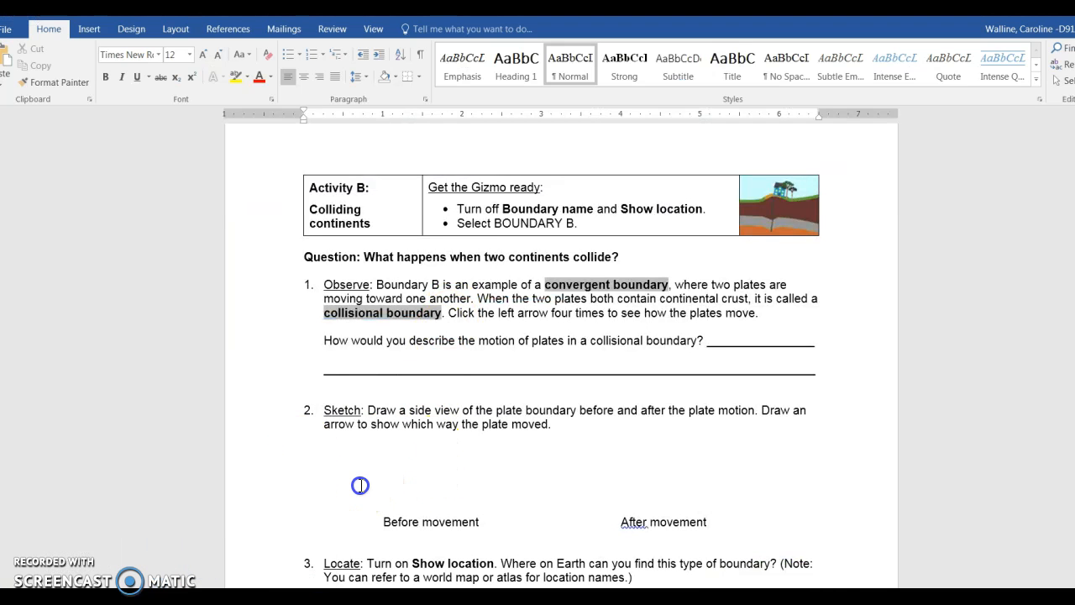
key("ctrl+v")
left_click(439, 475)
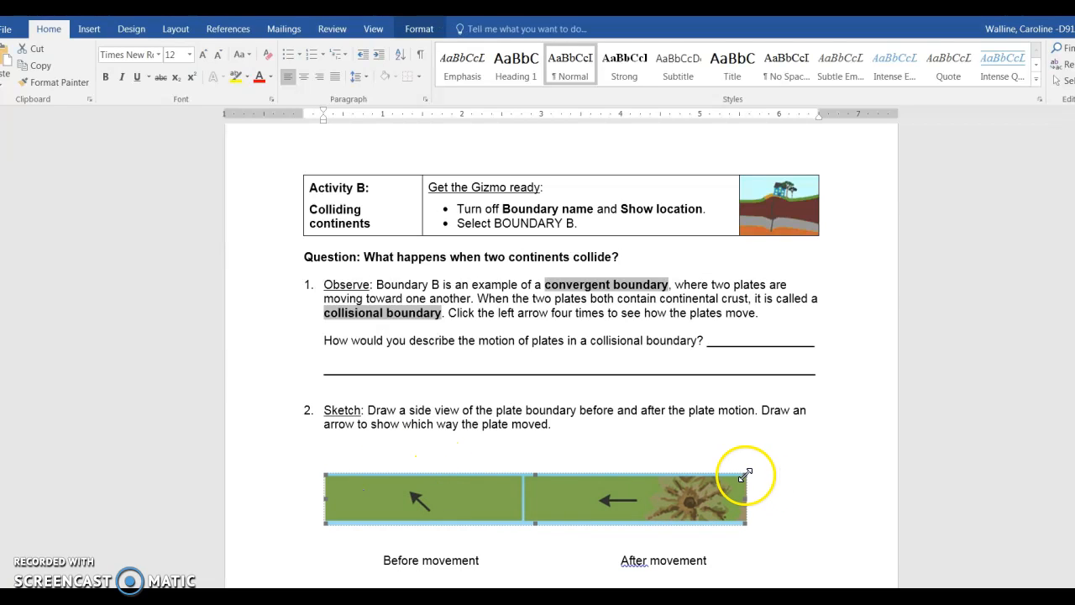
left_click_drag(744, 476, 635, 470)
Step: Try to shrink the before-movement picture further from its corner, then undo the two distorting resizes
left_click_drag(572, 510, 538, 523)
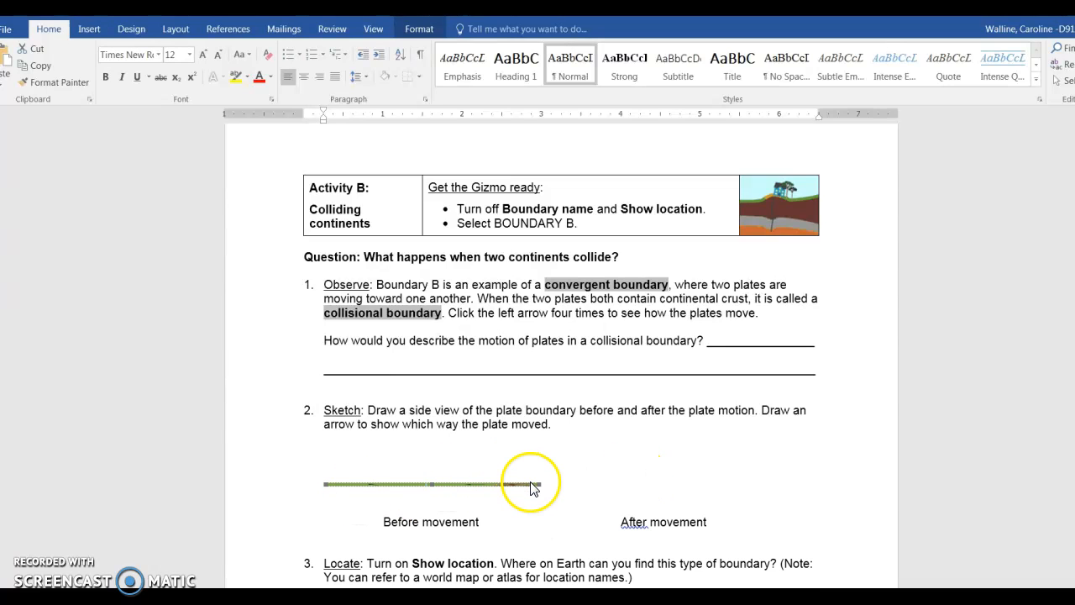
left_click_drag(545, 482, 552, 461)
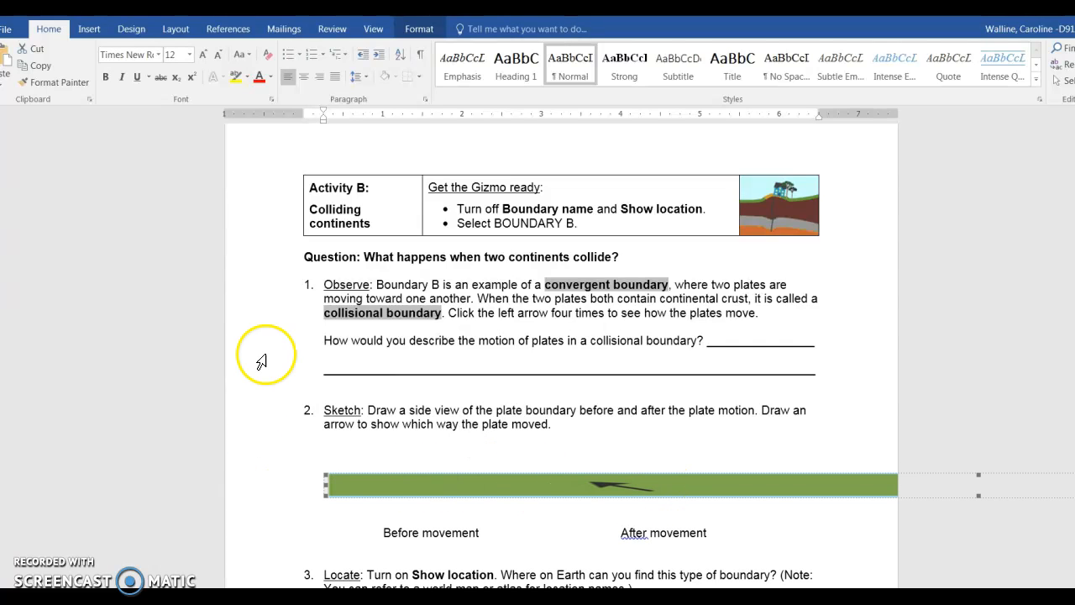
left_click(24, 16)
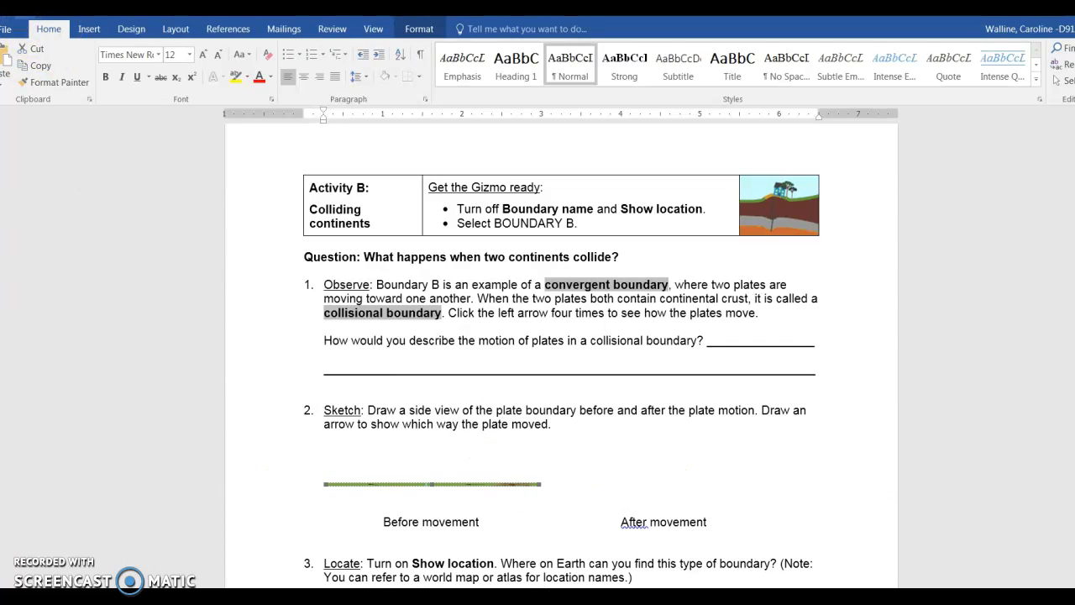
left_click(23, 16)
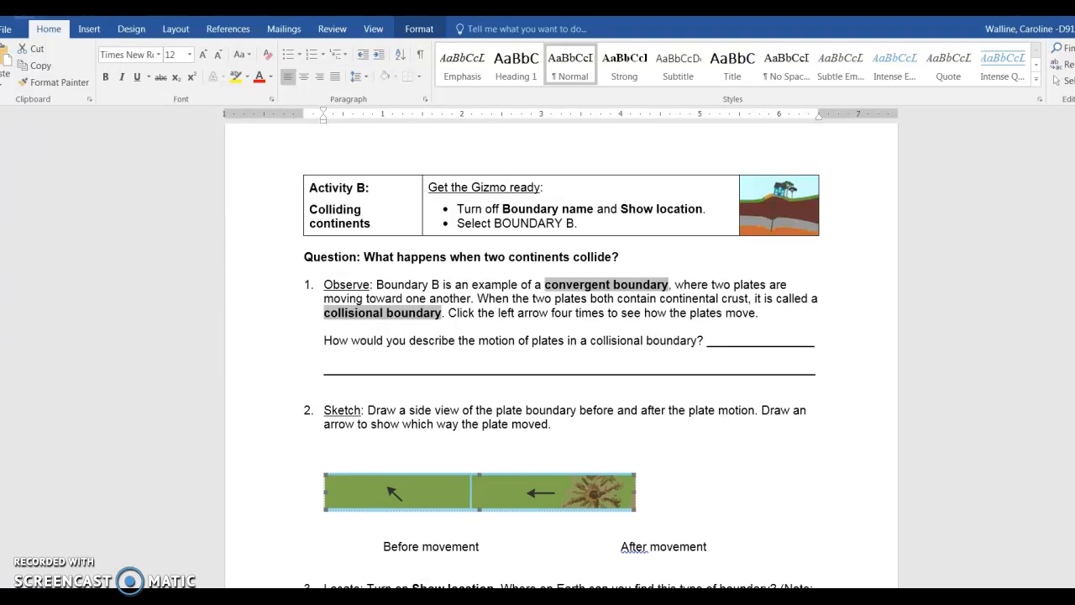
Step: Shrink the before-movement picture slightly while keeping its proportions, and deselect it
left_click_drag(635, 474, 590, 483)
left_click(634, 458)
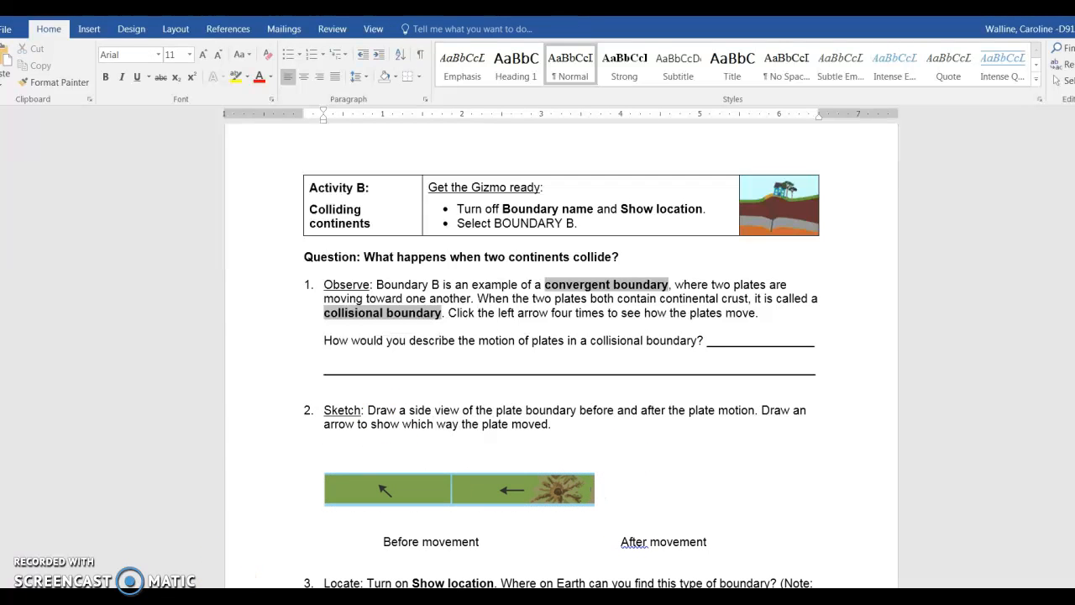
Step: Switch back to the Gizmo and move the Boundary B plate leftward as far as it goes
key("alt+Tab")
left_click(450, 260)
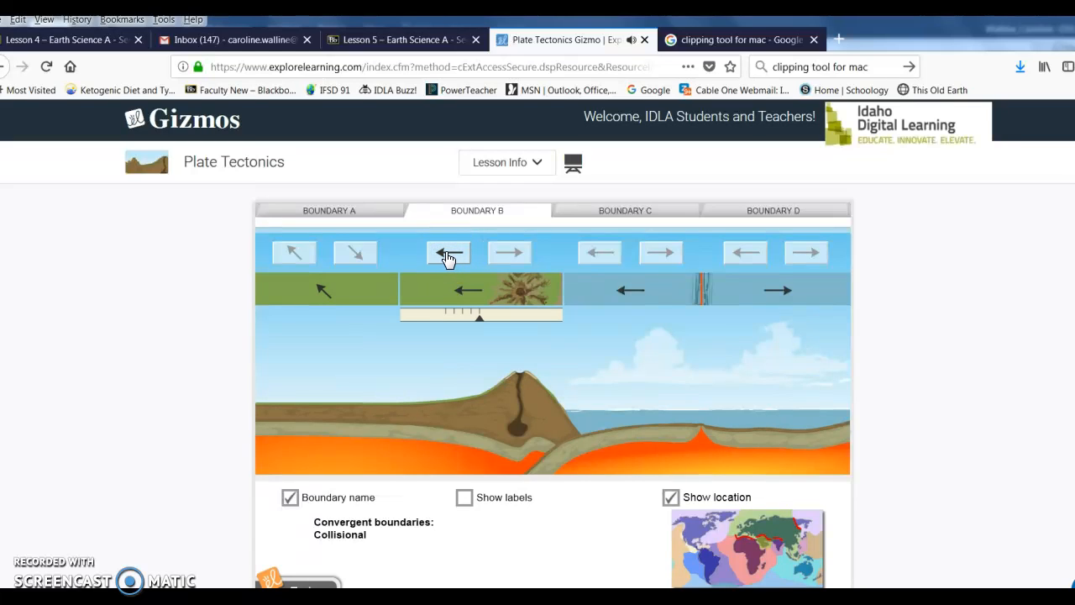
left_click(448, 257)
left_click(447, 257)
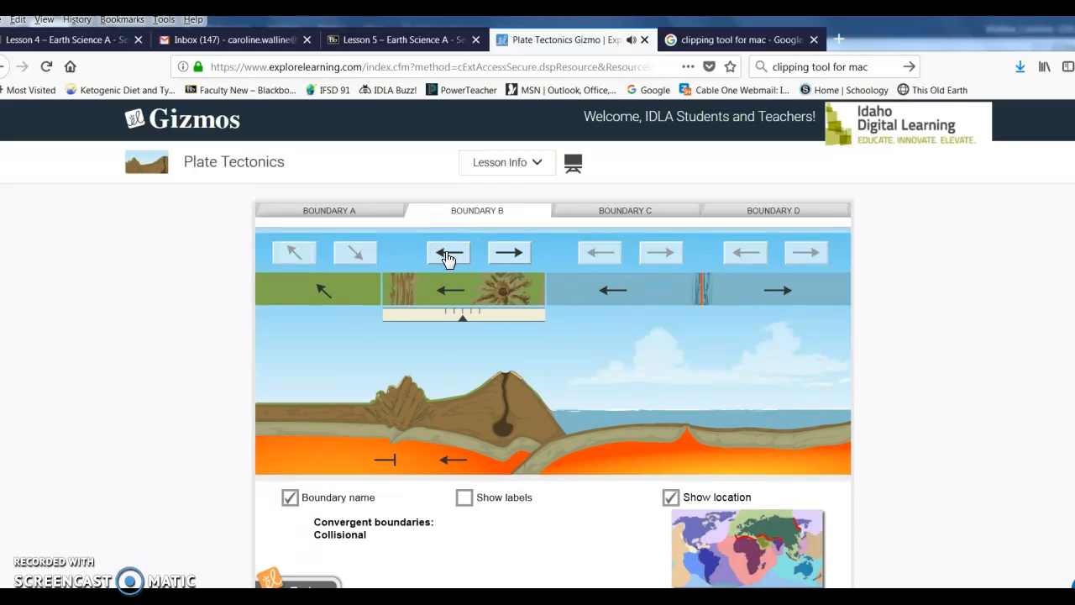
left_click(448, 256)
left_click(445, 256)
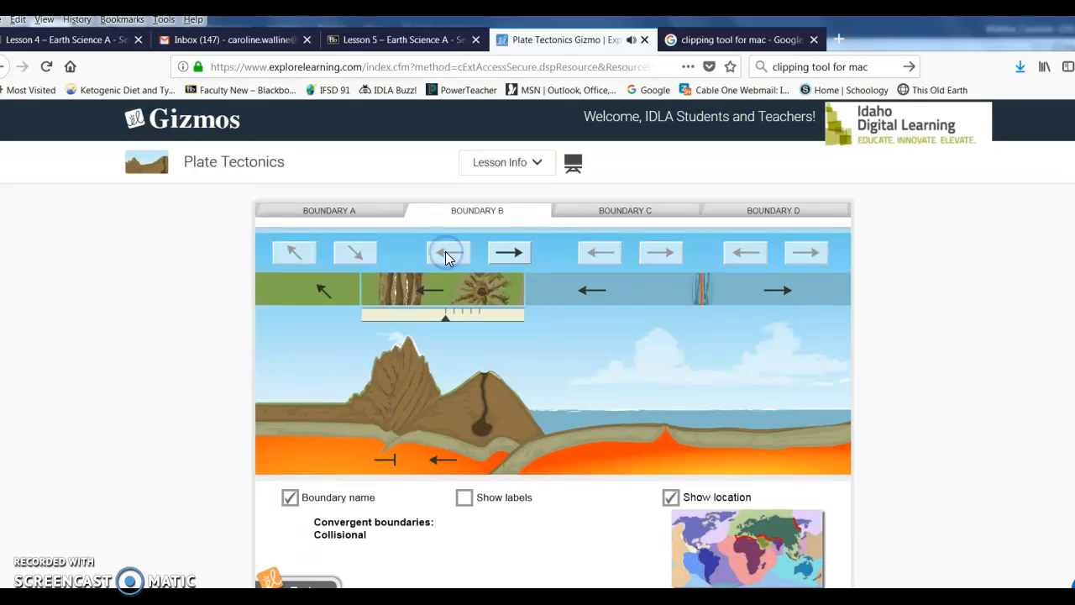
Step: Capture a new snip of the collided continental plates strip, including the movement scale beneath it
left_click(498, 463)
left_click(12, 595)
left_click(53, 257)
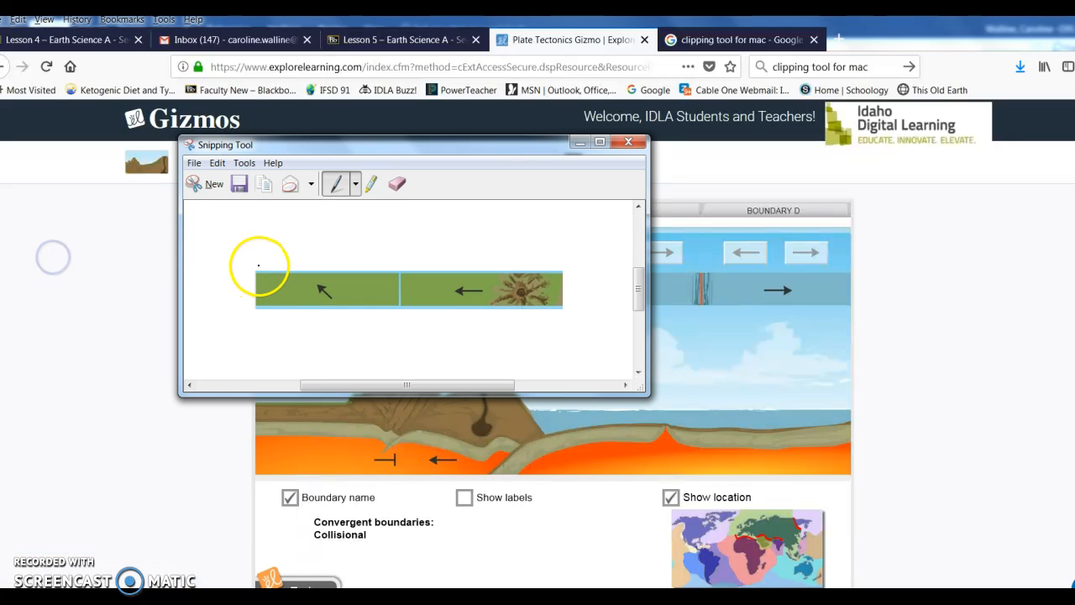
left_click(212, 184)
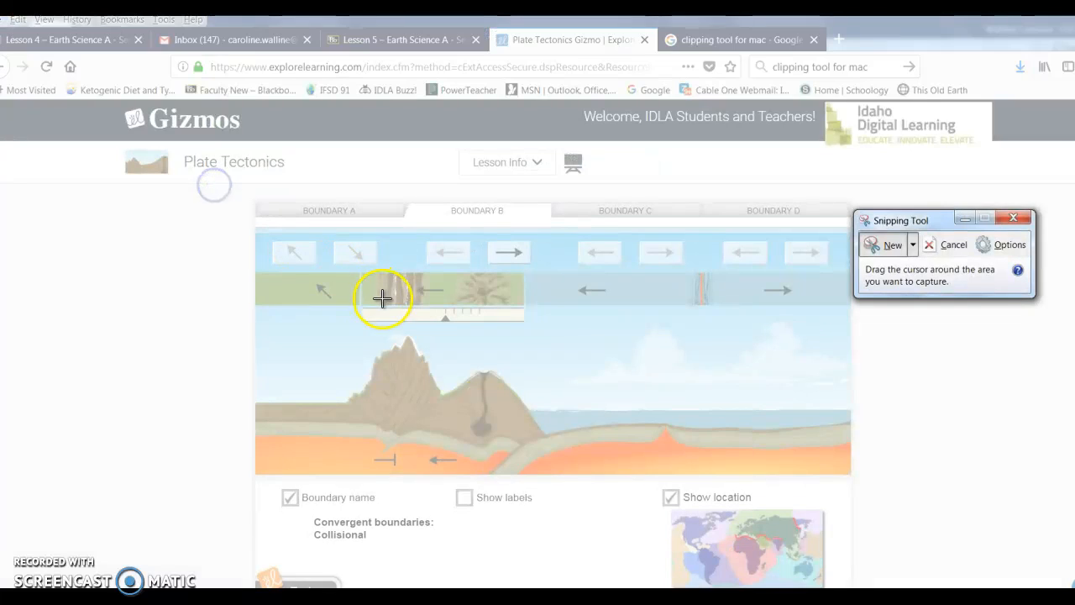
left_click_drag(254, 272, 527, 326)
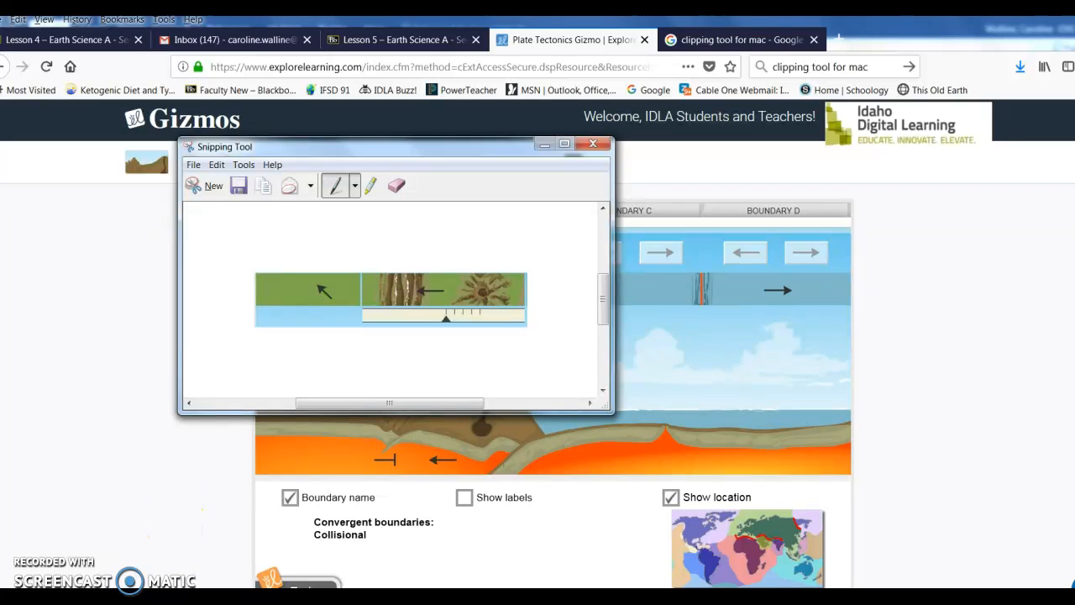
Step: Switch to the Word worksheet and paste the collided-plates snip into the Activity B sketch area as the after-movement picture
left_click(168, 597)
left_click(272, 564)
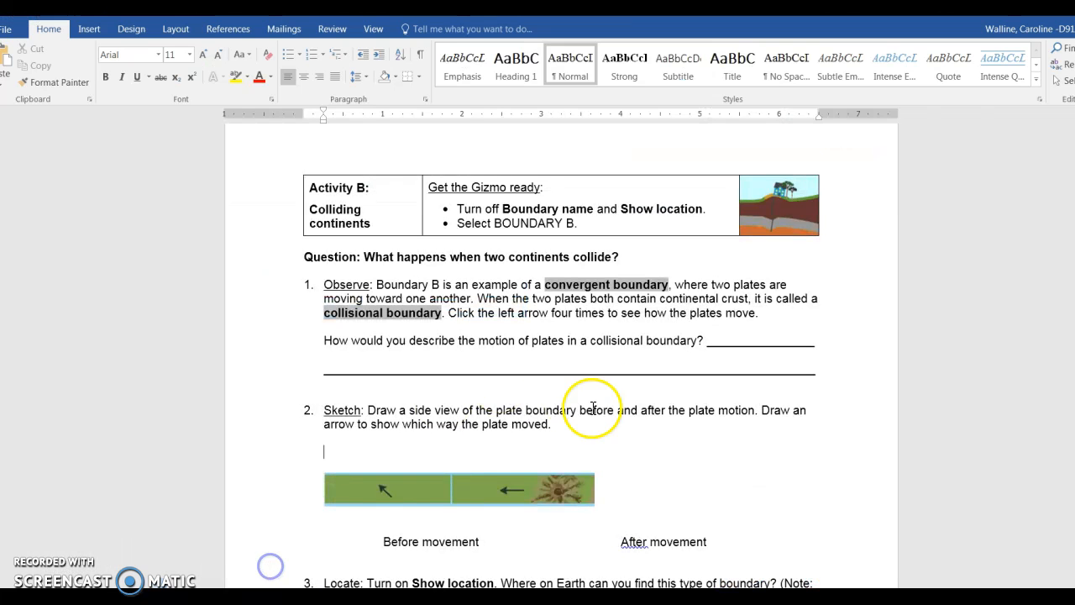
left_click(640, 487)
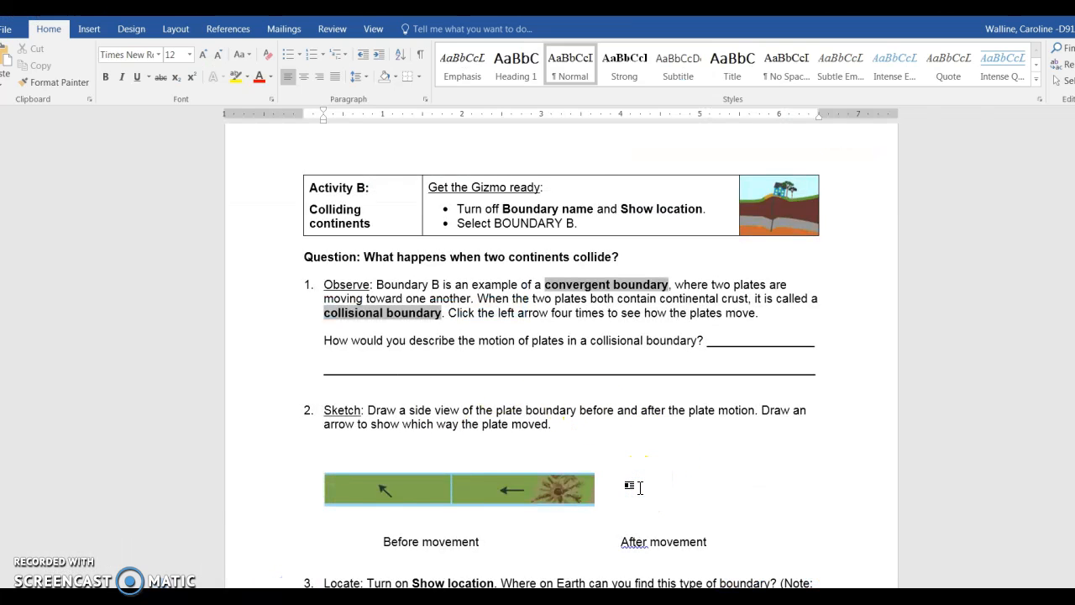
key("ctrl+v")
left_click(654, 540)
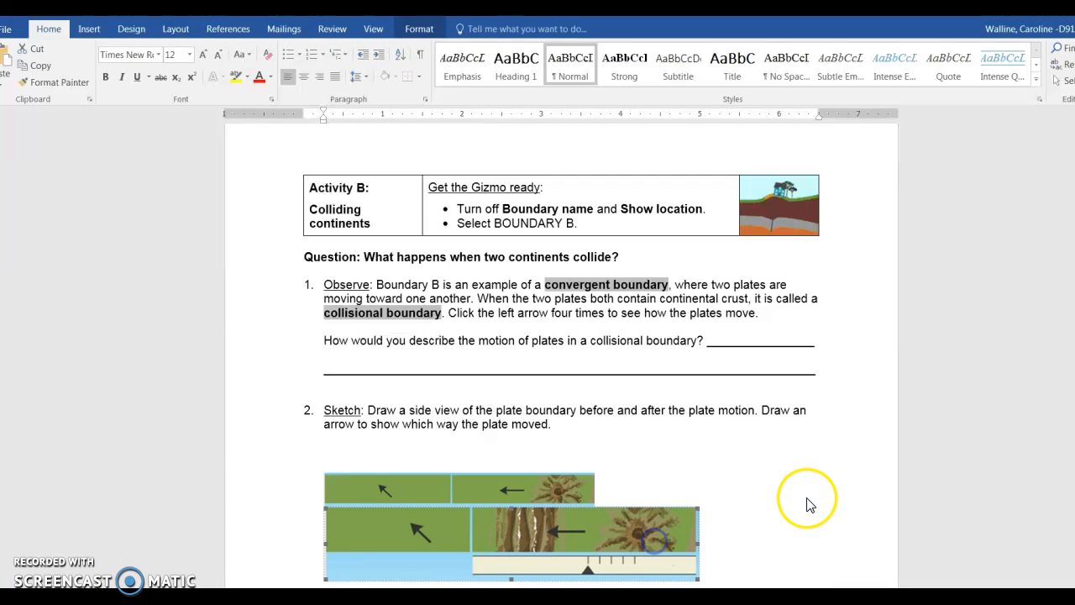
Step: Shrink the after-movement picture in stages, keeping its proportions, until it is slightly narrower than the before-movement picture
scroll(810, 499, "down", 3)
left_click_drag(697, 378, 628, 432)
left_click_drag(629, 377, 592, 419)
left_click(620, 395)
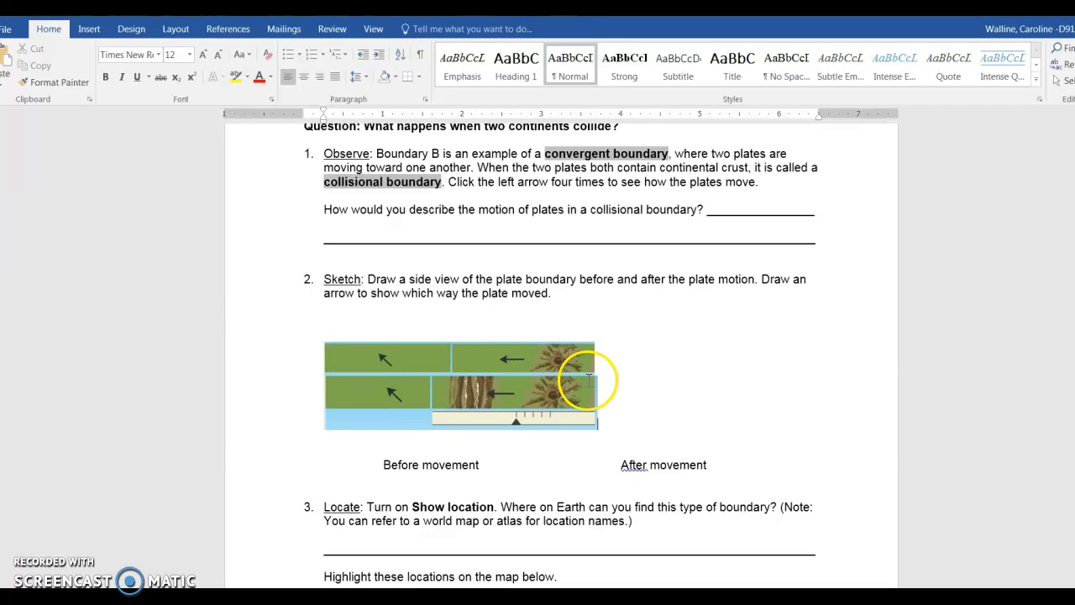
left_click(585, 392)
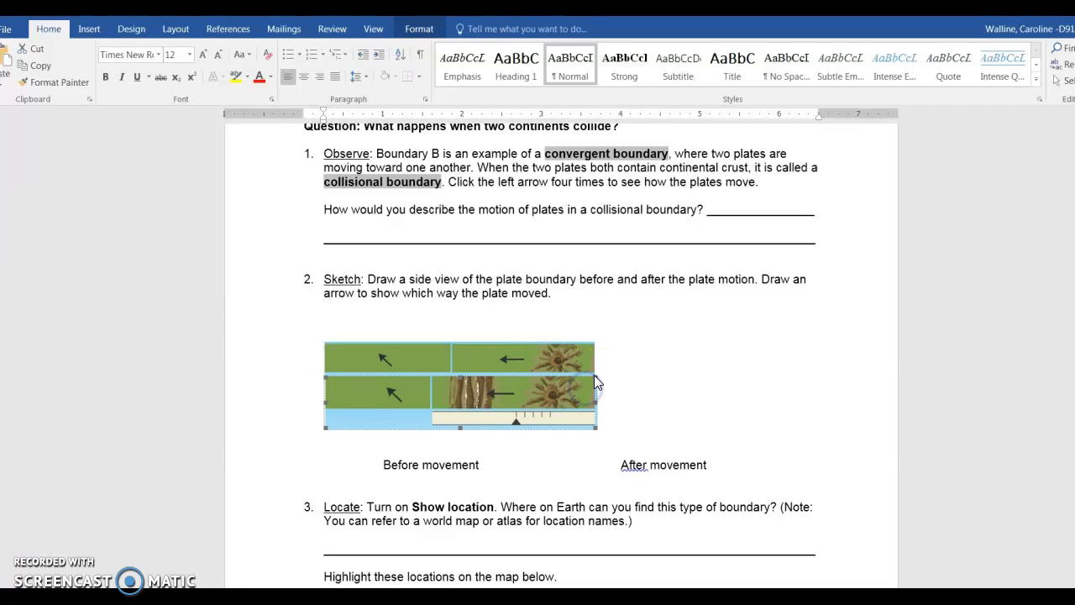
left_click_drag(592, 379, 563, 412)
left_click(659, 386)
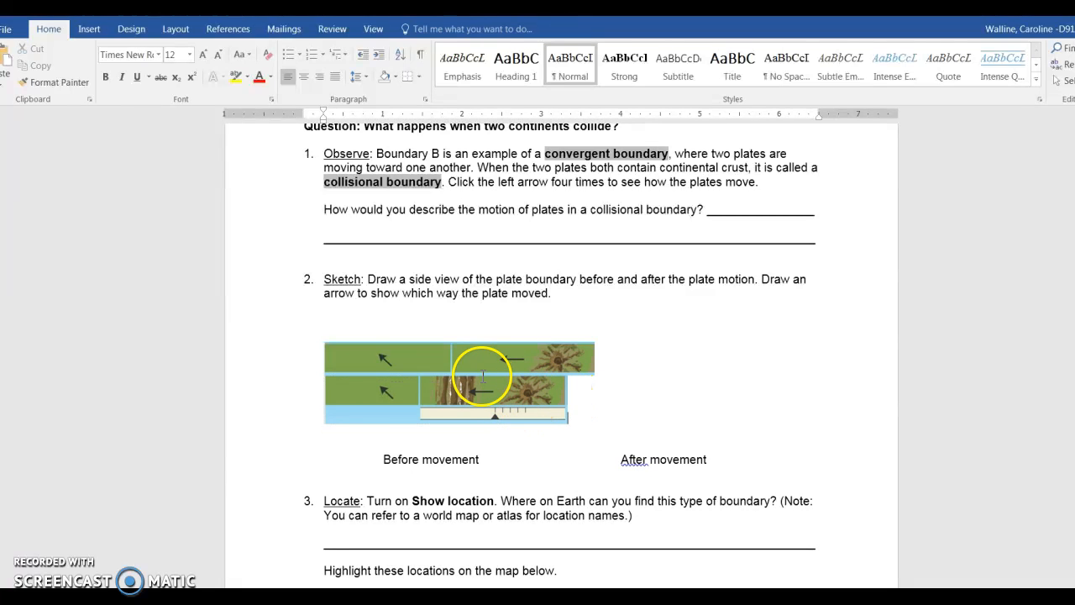
Step: Shrink the Activity B before-movement picture slightly, keeping its proportions, and place the text cursor between the two pictures
left_click(431, 356)
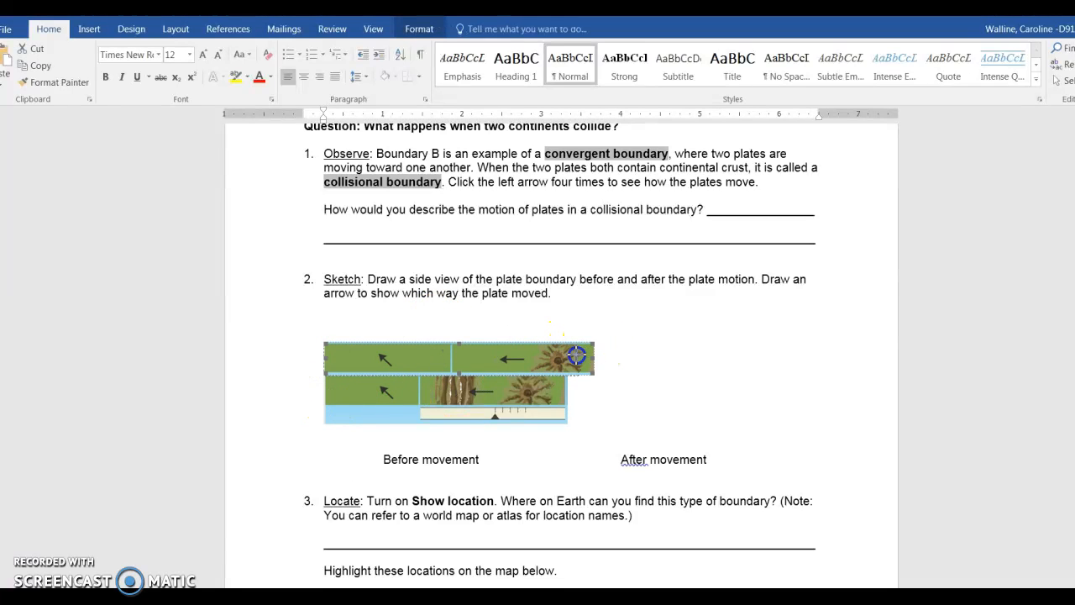
left_click_drag(576, 356, 576, 357)
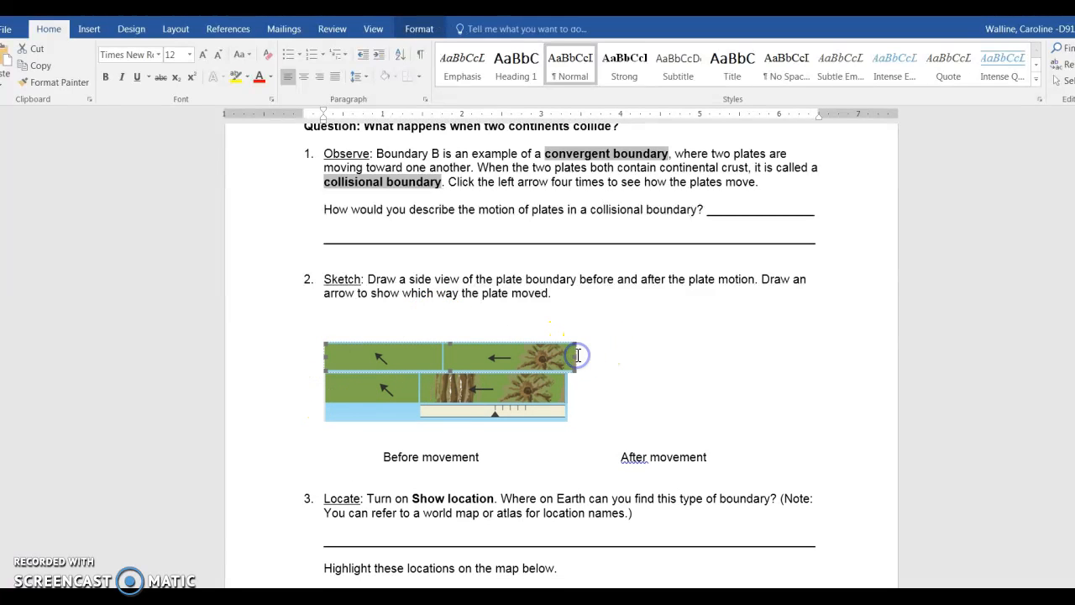
left_click(307, 392)
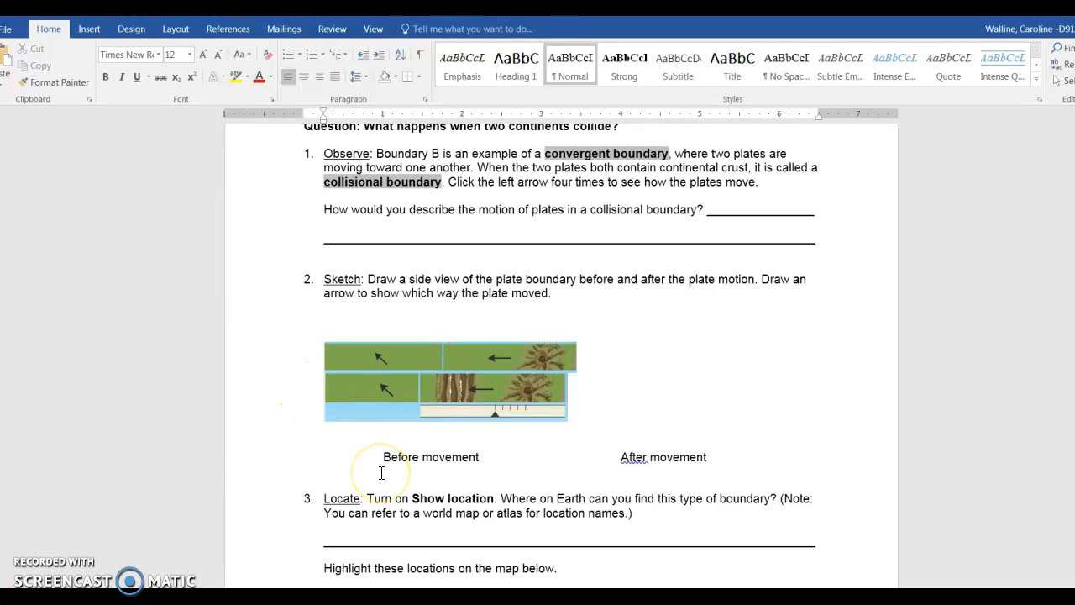
Step: Delete the before-movement picture, then undo the deletion and select the after-movement picture
key("Delete")
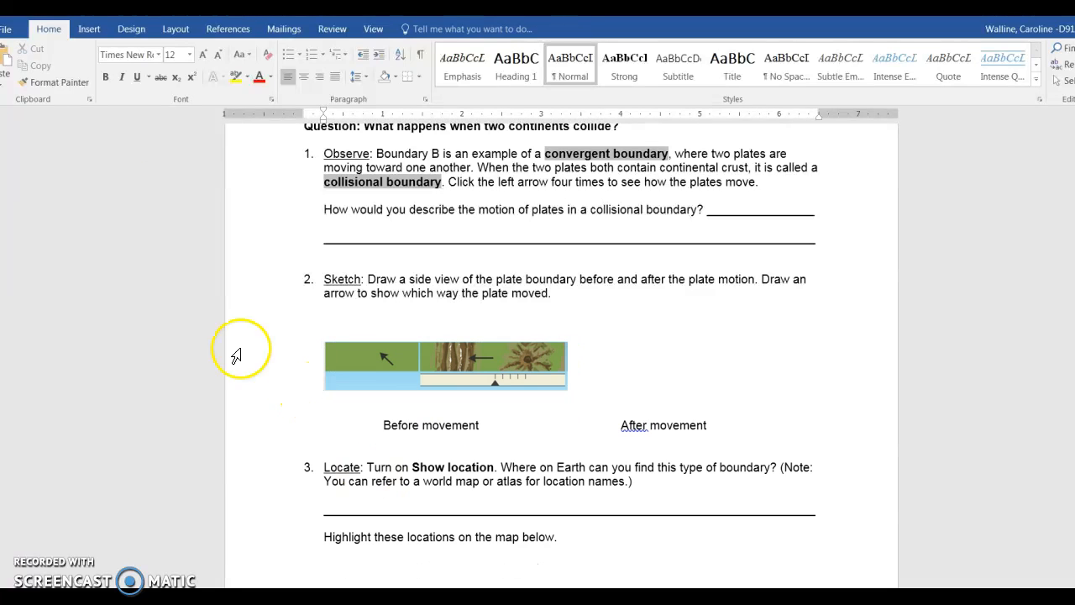
key("ctrl+z")
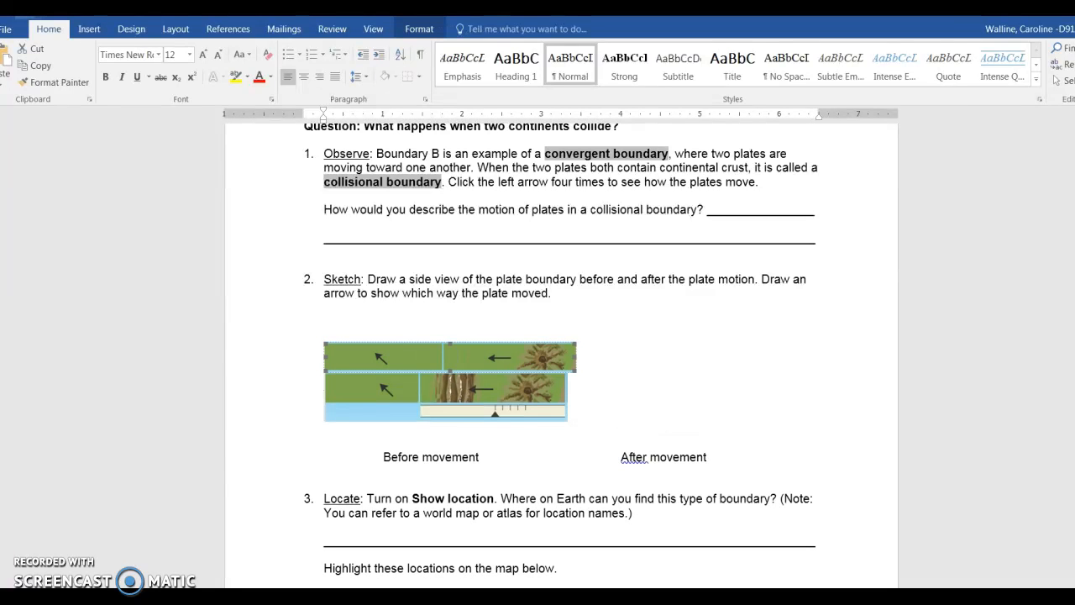
right_click(403, 399)
left_click(380, 394)
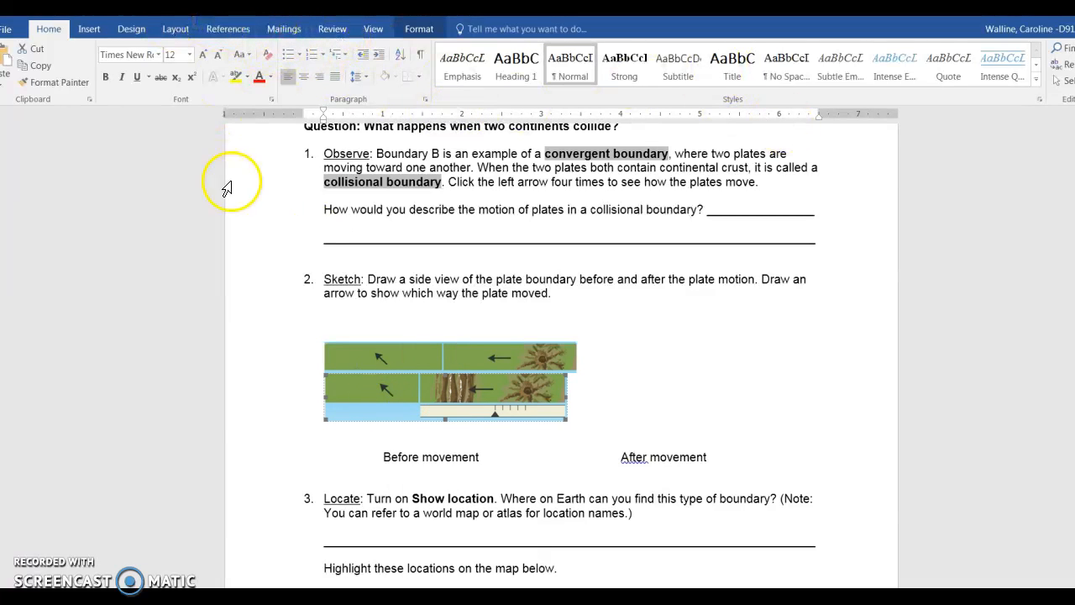
Step: Switch back to the Gizmo and capture a new snip of the collisional boundary's location map with the Snipping Tool
scroll(629, 404, "down", 8)
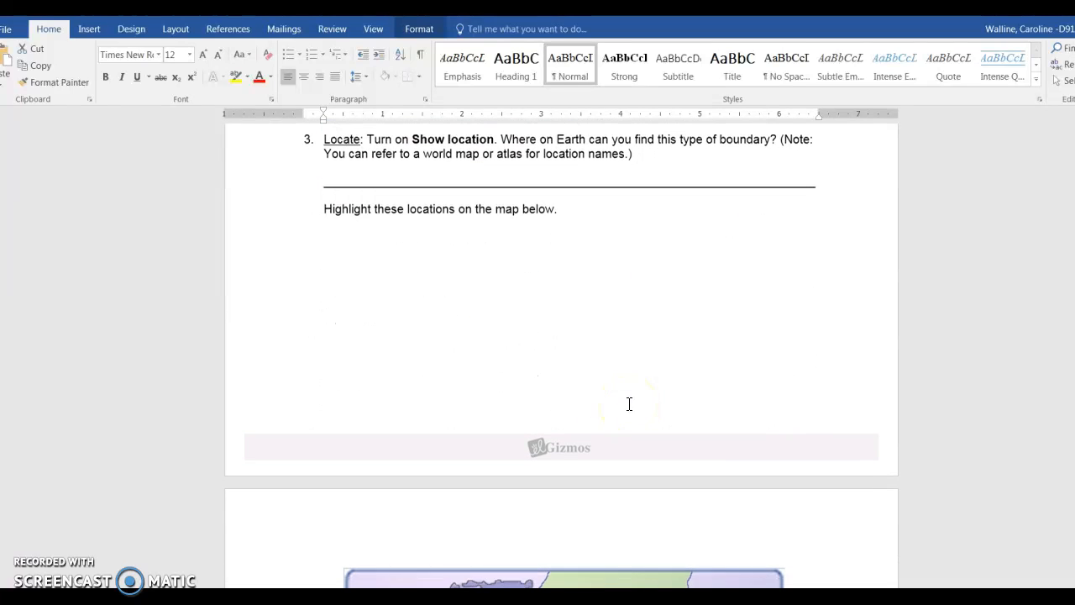
key("alt+Tab")
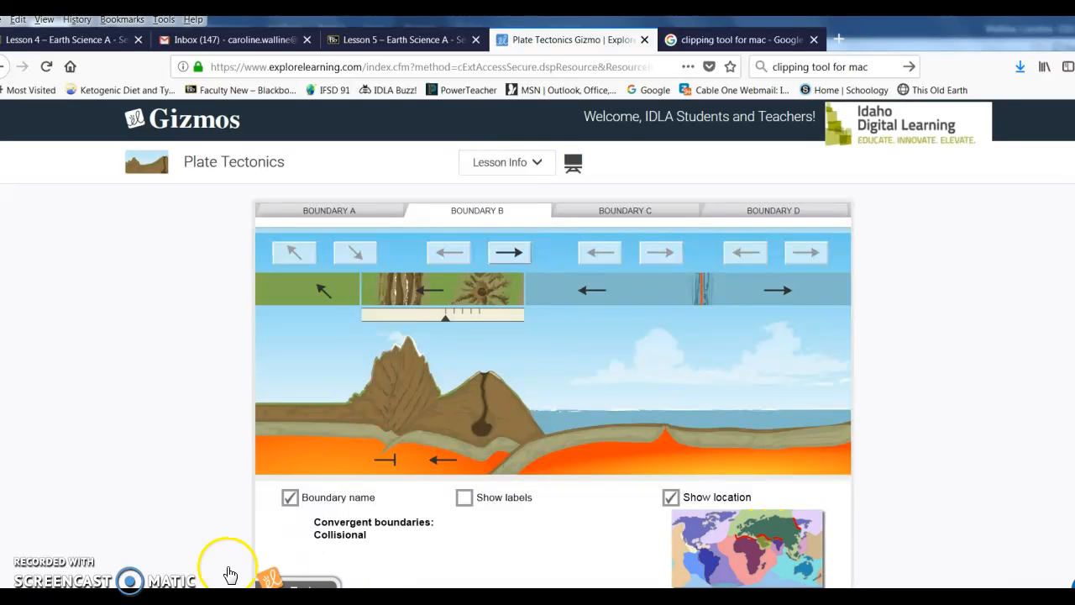
left_click(14, 596)
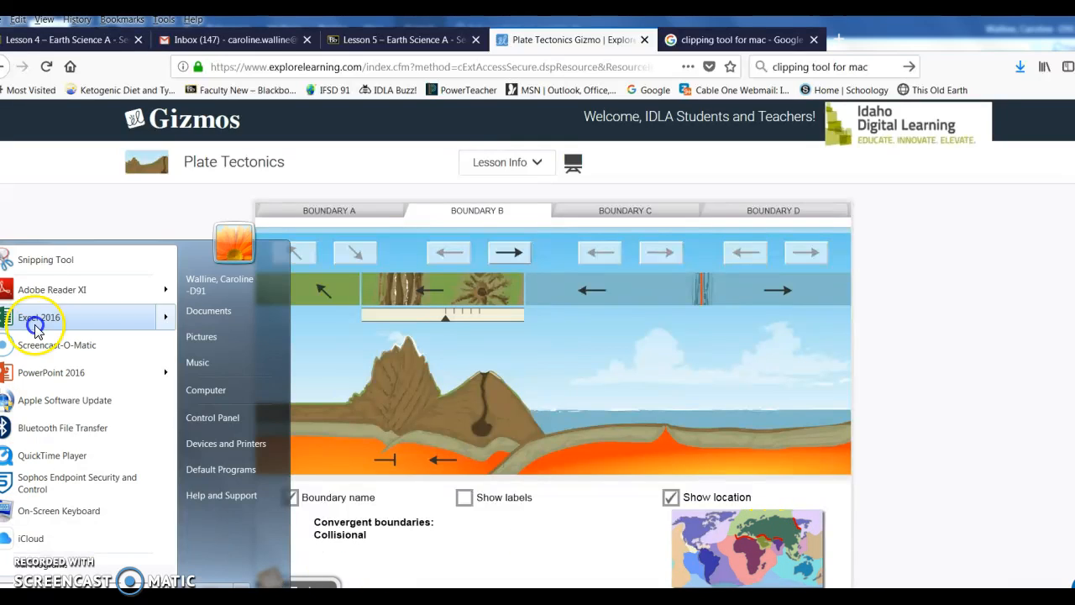
left_click(37, 262)
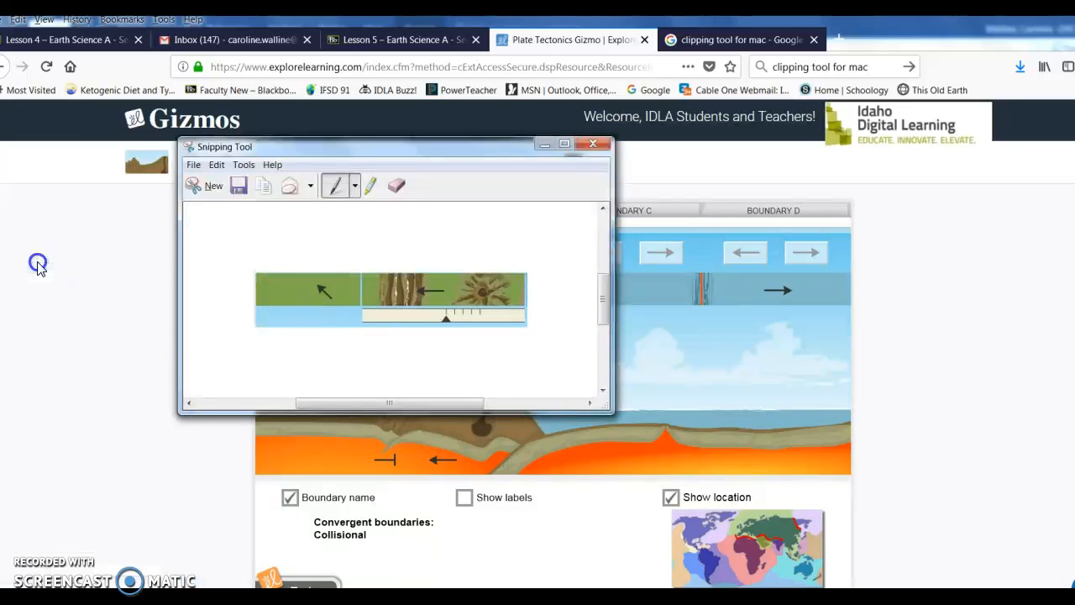
left_click(211, 189)
left_click_drag(672, 508, 824, 584)
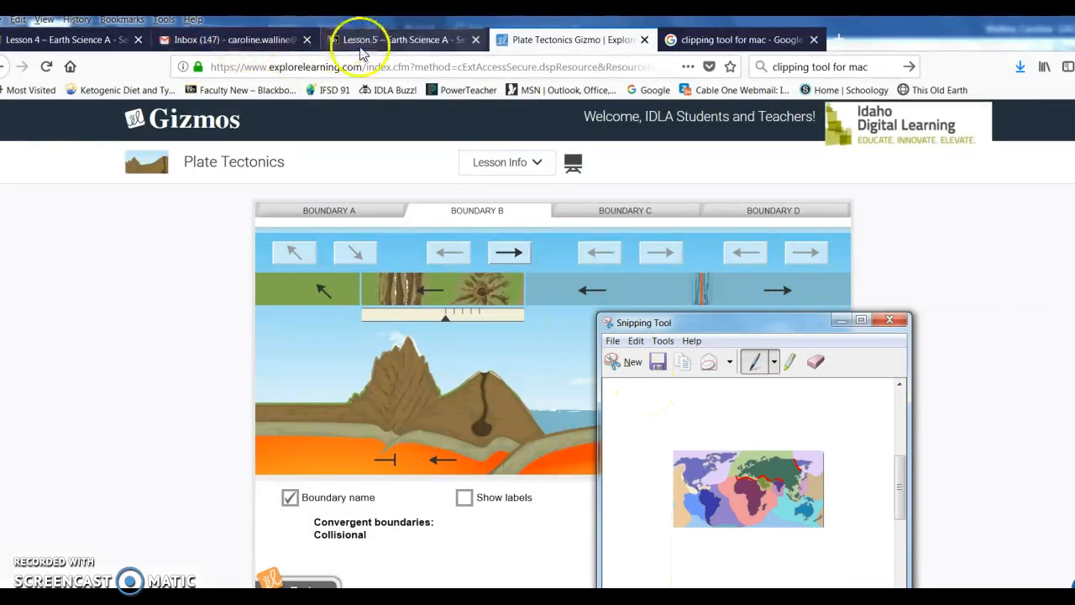
Step: Return to the PlateTectonicGizmoStudent-3 document in Word and delete the blank world map belonging to Activity B's Locate question
mouse_move(126, 586)
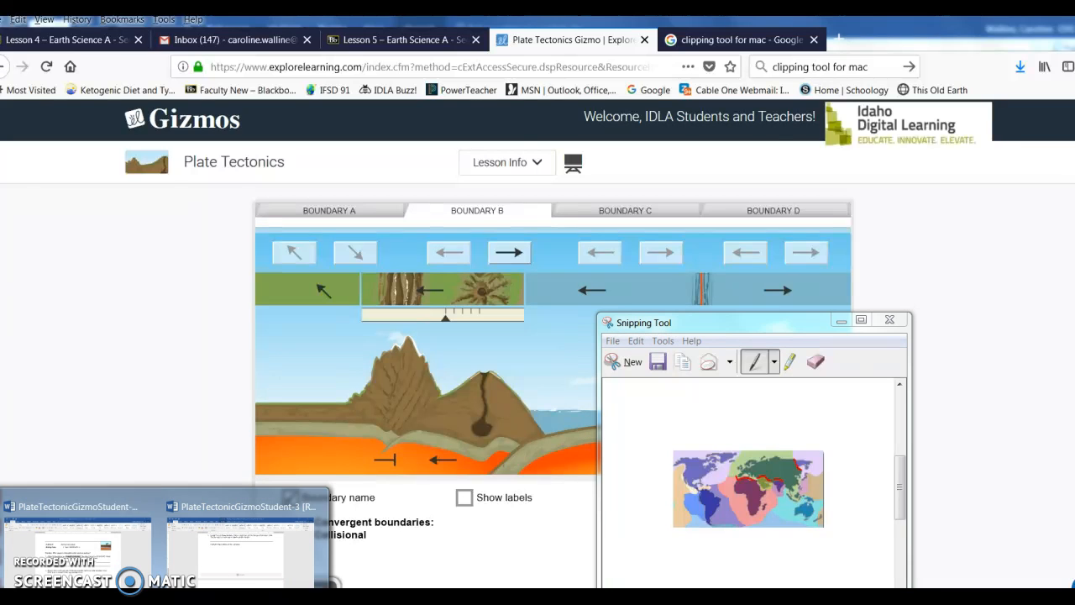
left_click(122, 546)
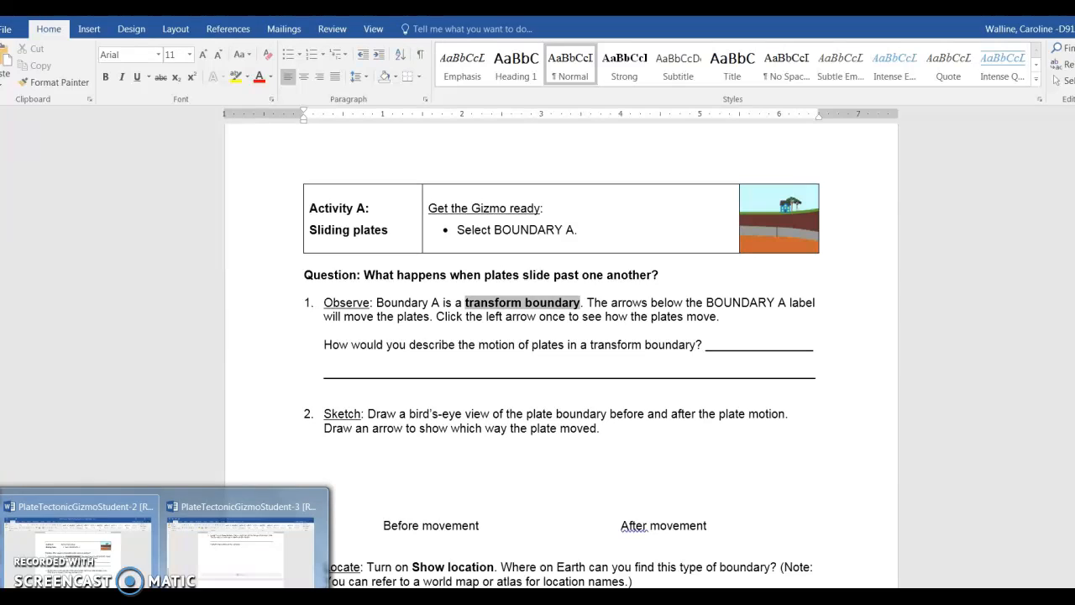
left_click(241, 541)
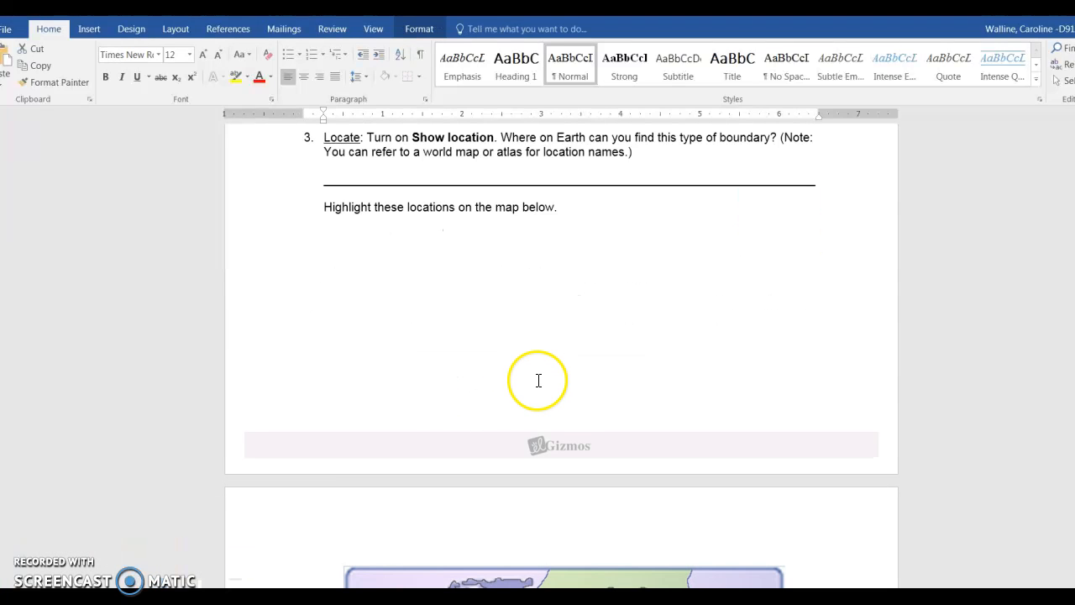
scroll(540, 386, "down", 1)
scroll(540, 386, "down", 2)
left_click(518, 566)
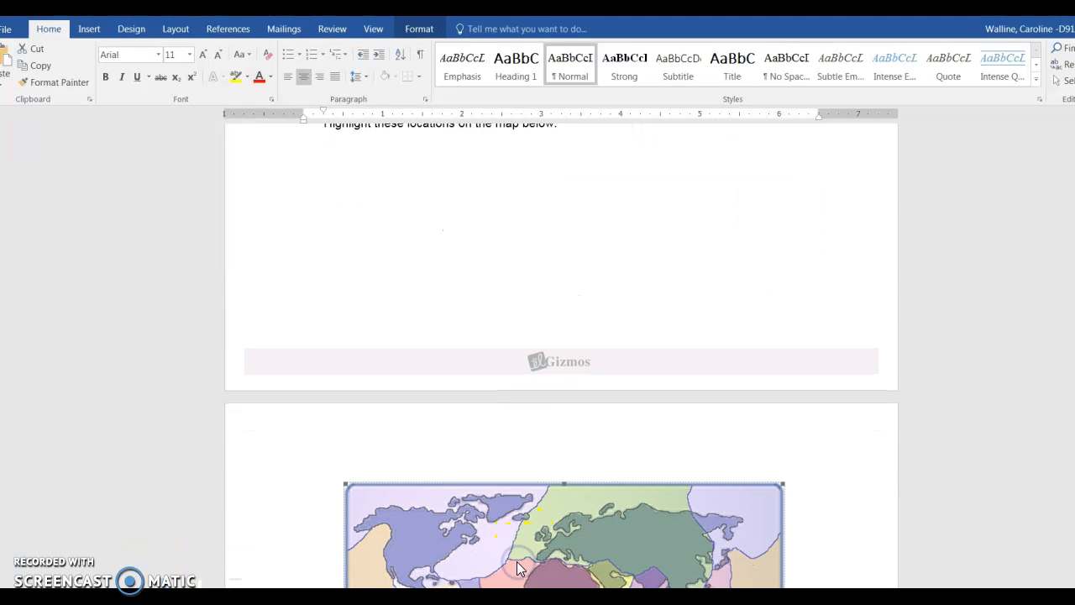
key("Delete")
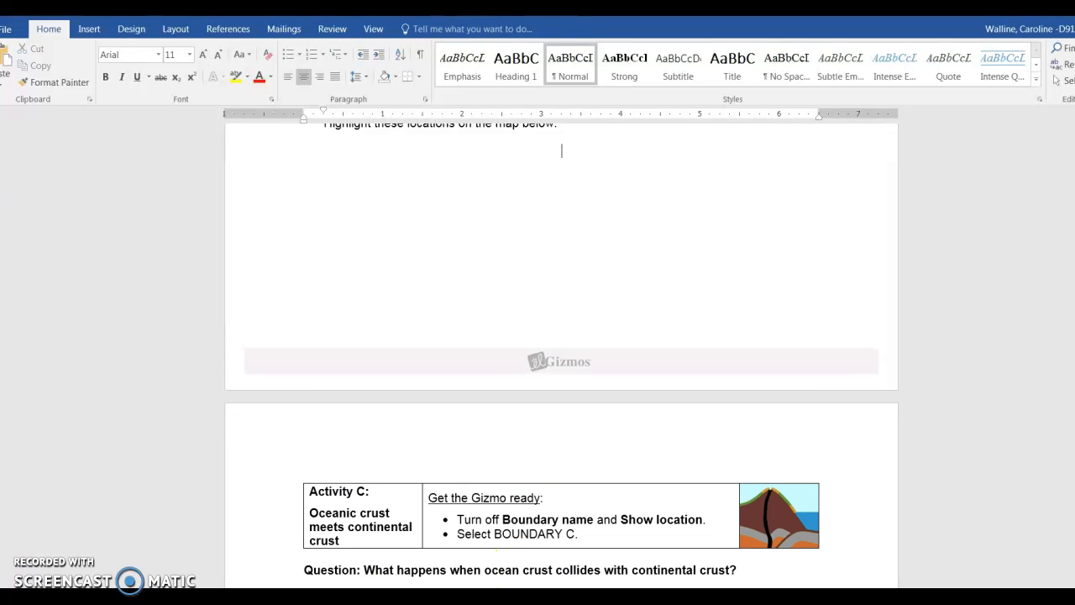
Step: Paste the location map snip under "Highlight these locations on the map below" and enlarge it proportionally to about 3.7 inches wide
left_click(501, 183)
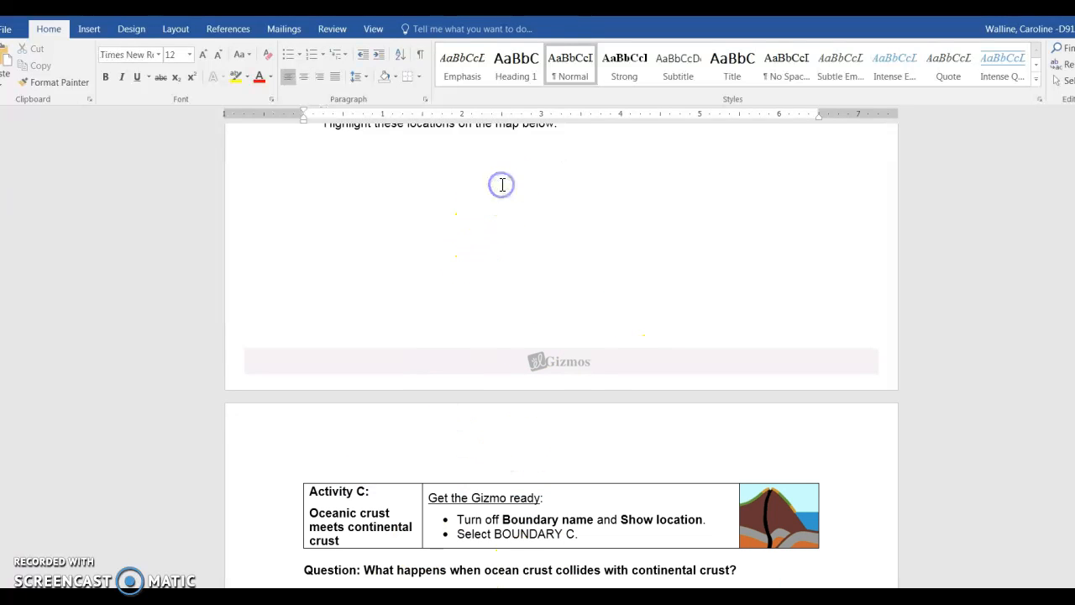
key("ctrl+v")
left_click(478, 204)
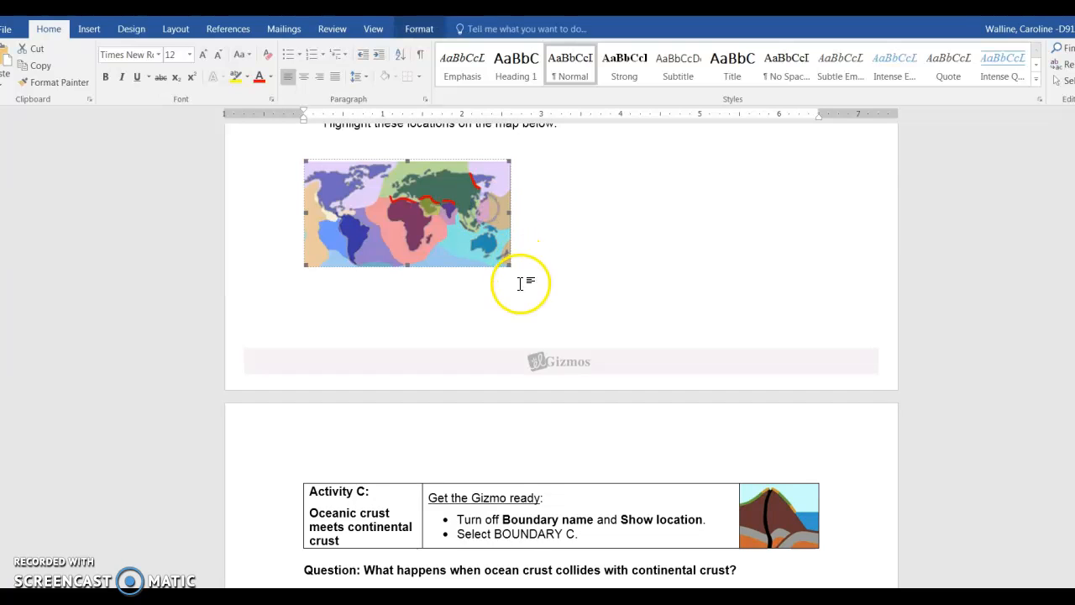
left_click_drag(513, 266, 592, 310)
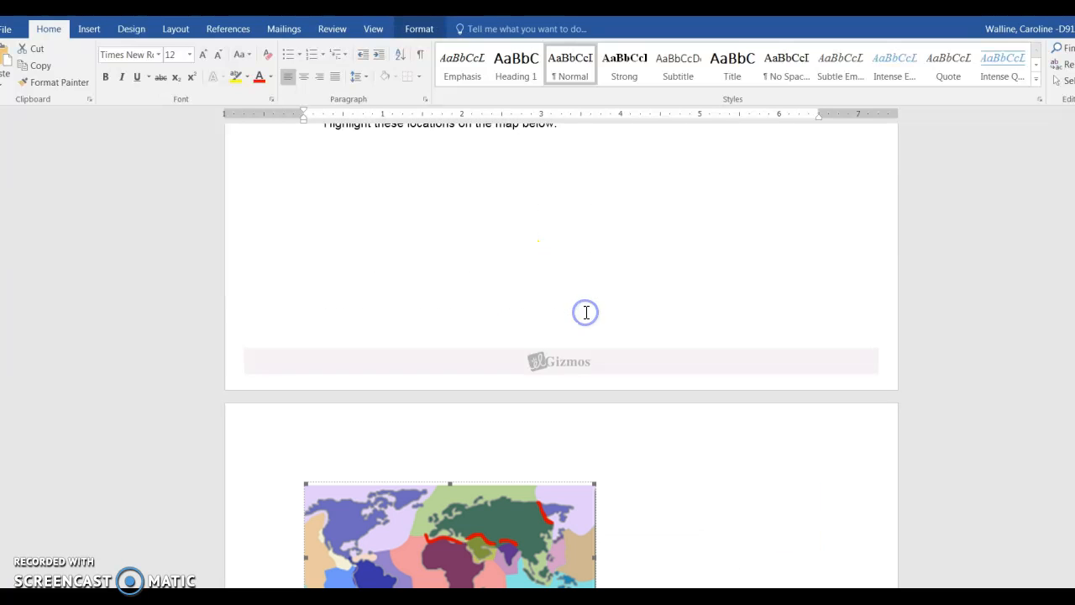
left_click(718, 285)
Step: Review the placement of the pasted plate pictures and location maps in Activities B and A
scroll(718, 285, "down", 8)
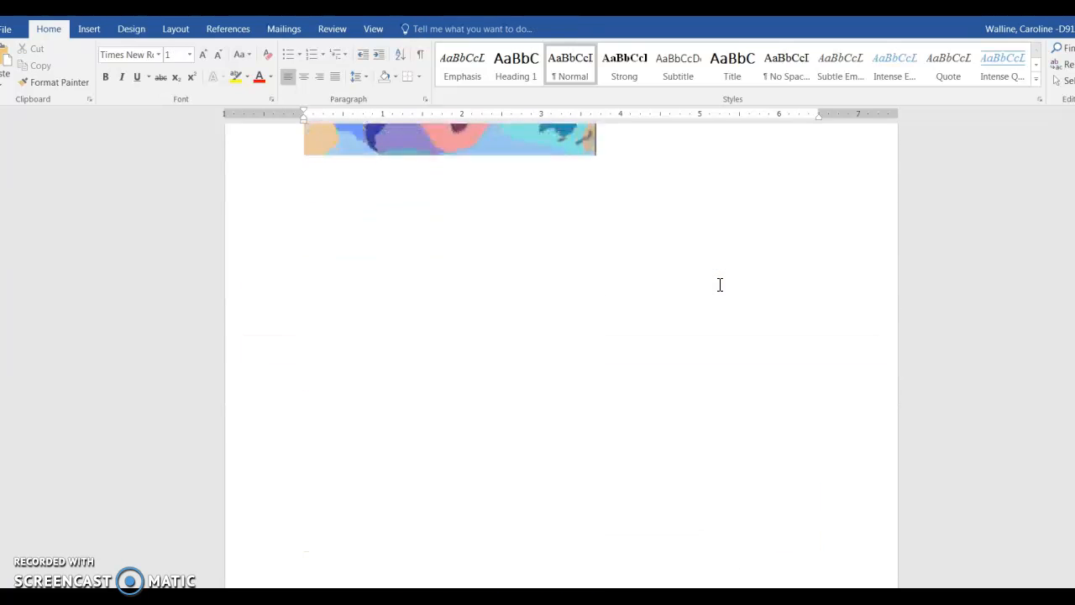
scroll(720, 285, "up", 12)
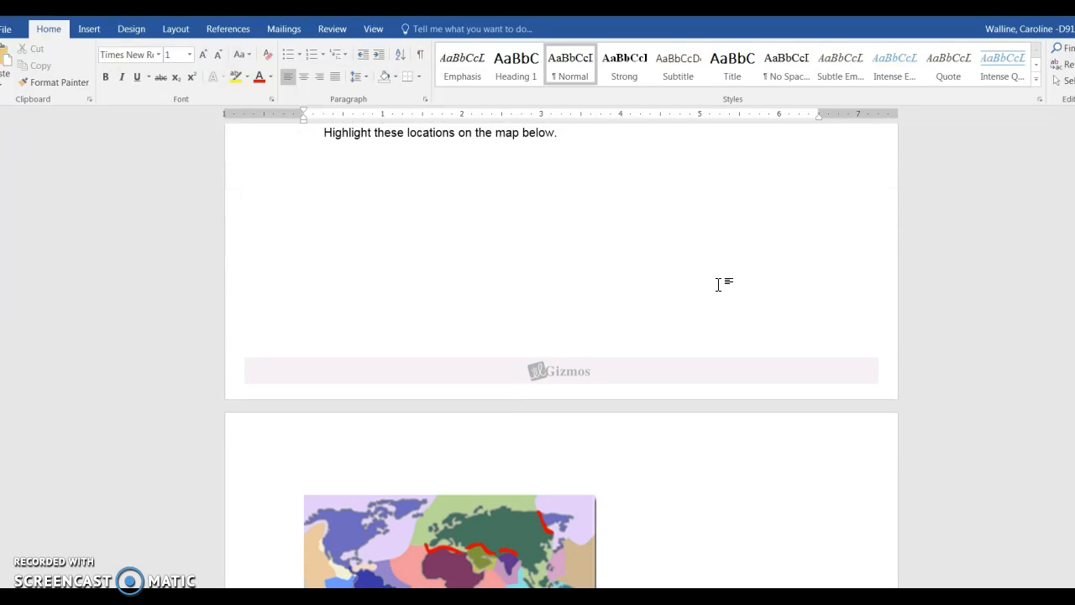
scroll(720, 285, "up", 14)
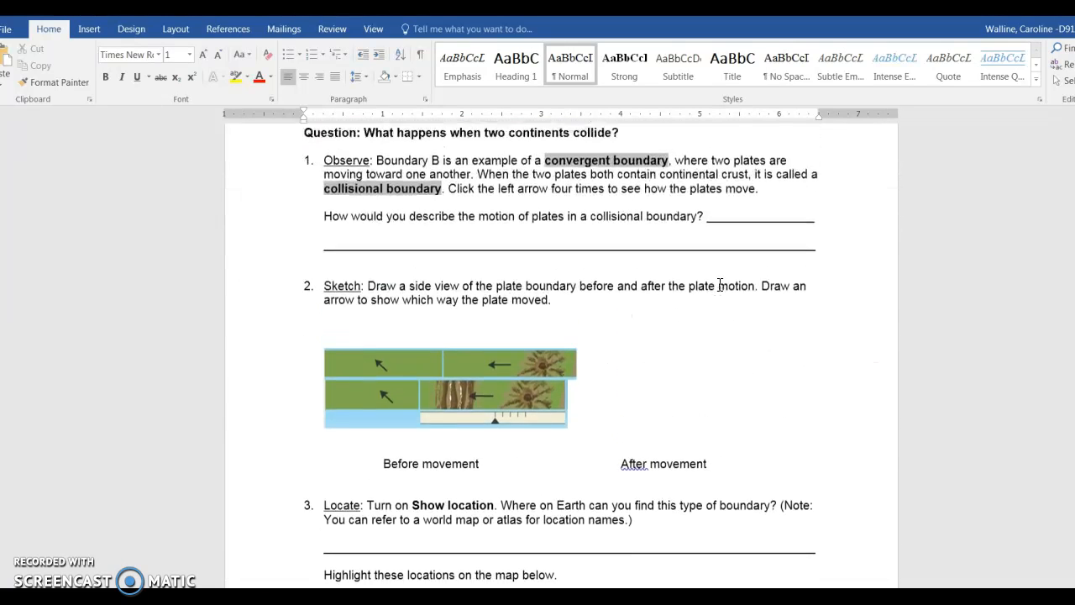
scroll(720, 285, "up", 6)
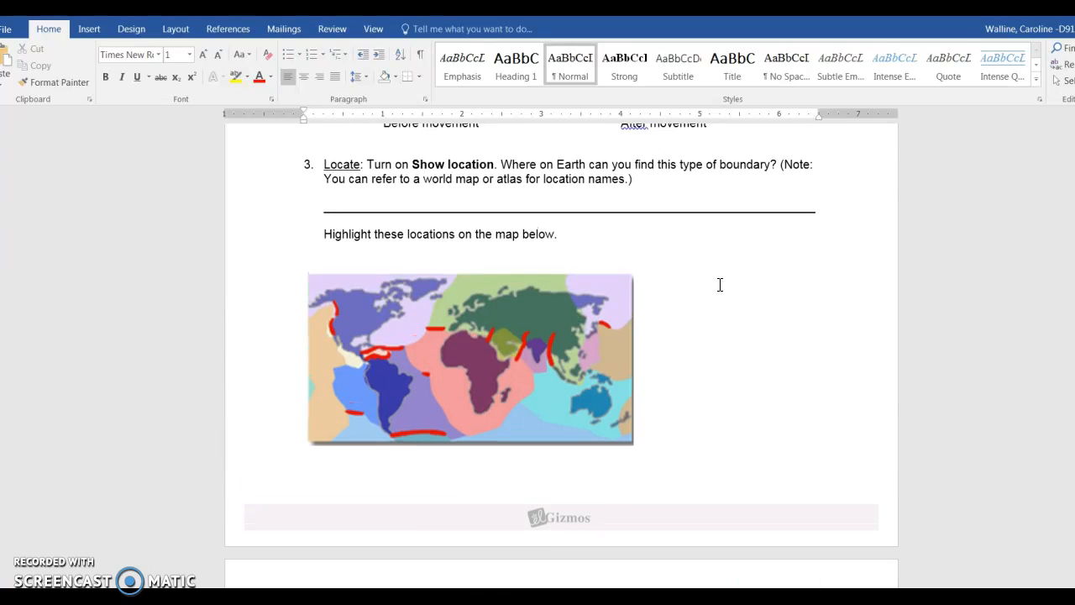
scroll(719, 285, "up", 7)
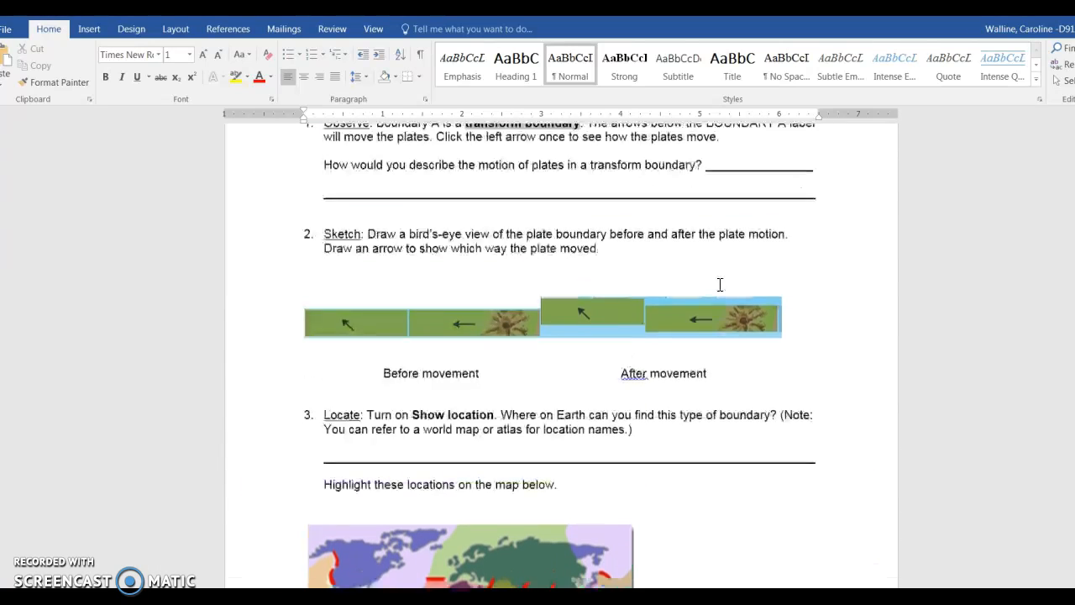